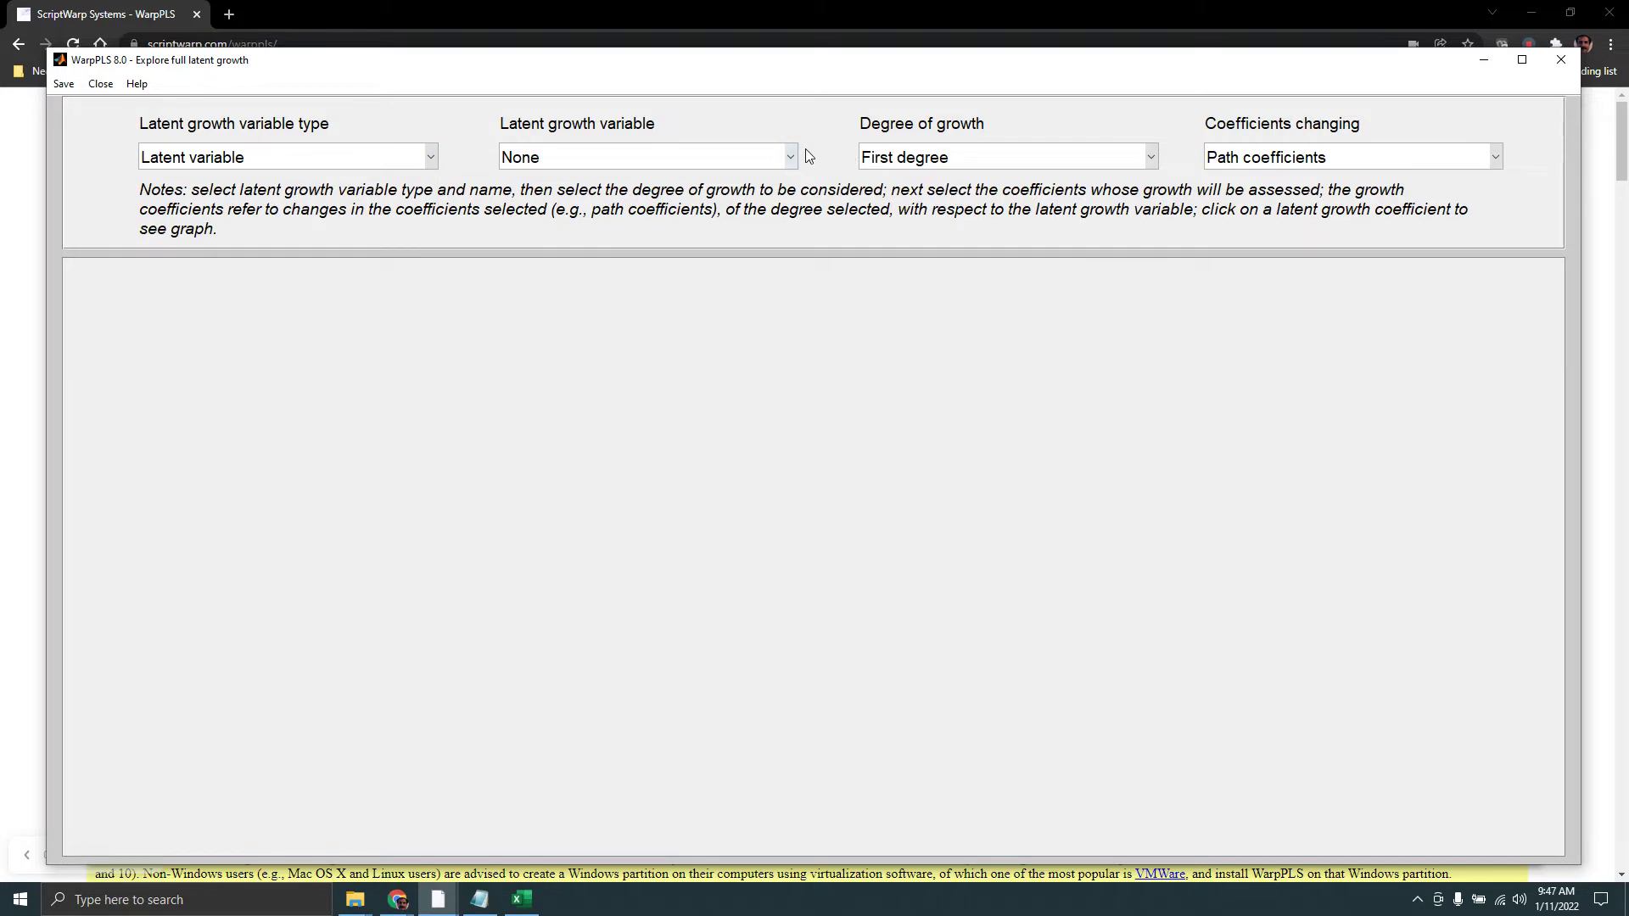
Set the latent growth variable to ECollab and examine its first-degree growth coefficients, standard errors and one-tailed P values
click(794, 157)
click(705, 205)
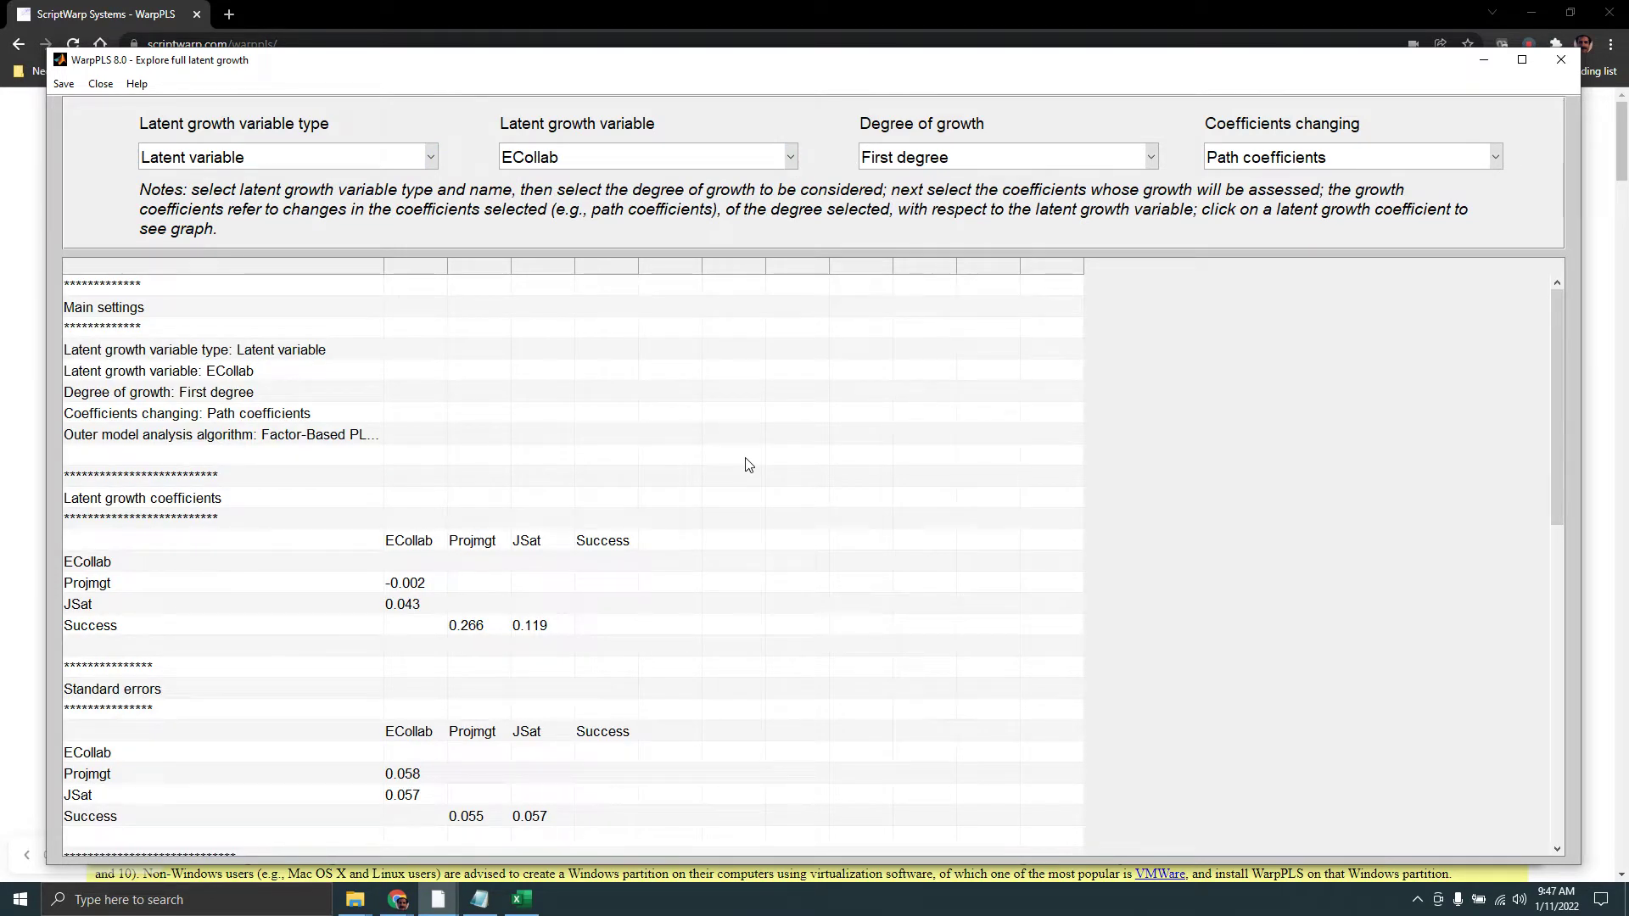
click(748, 463)
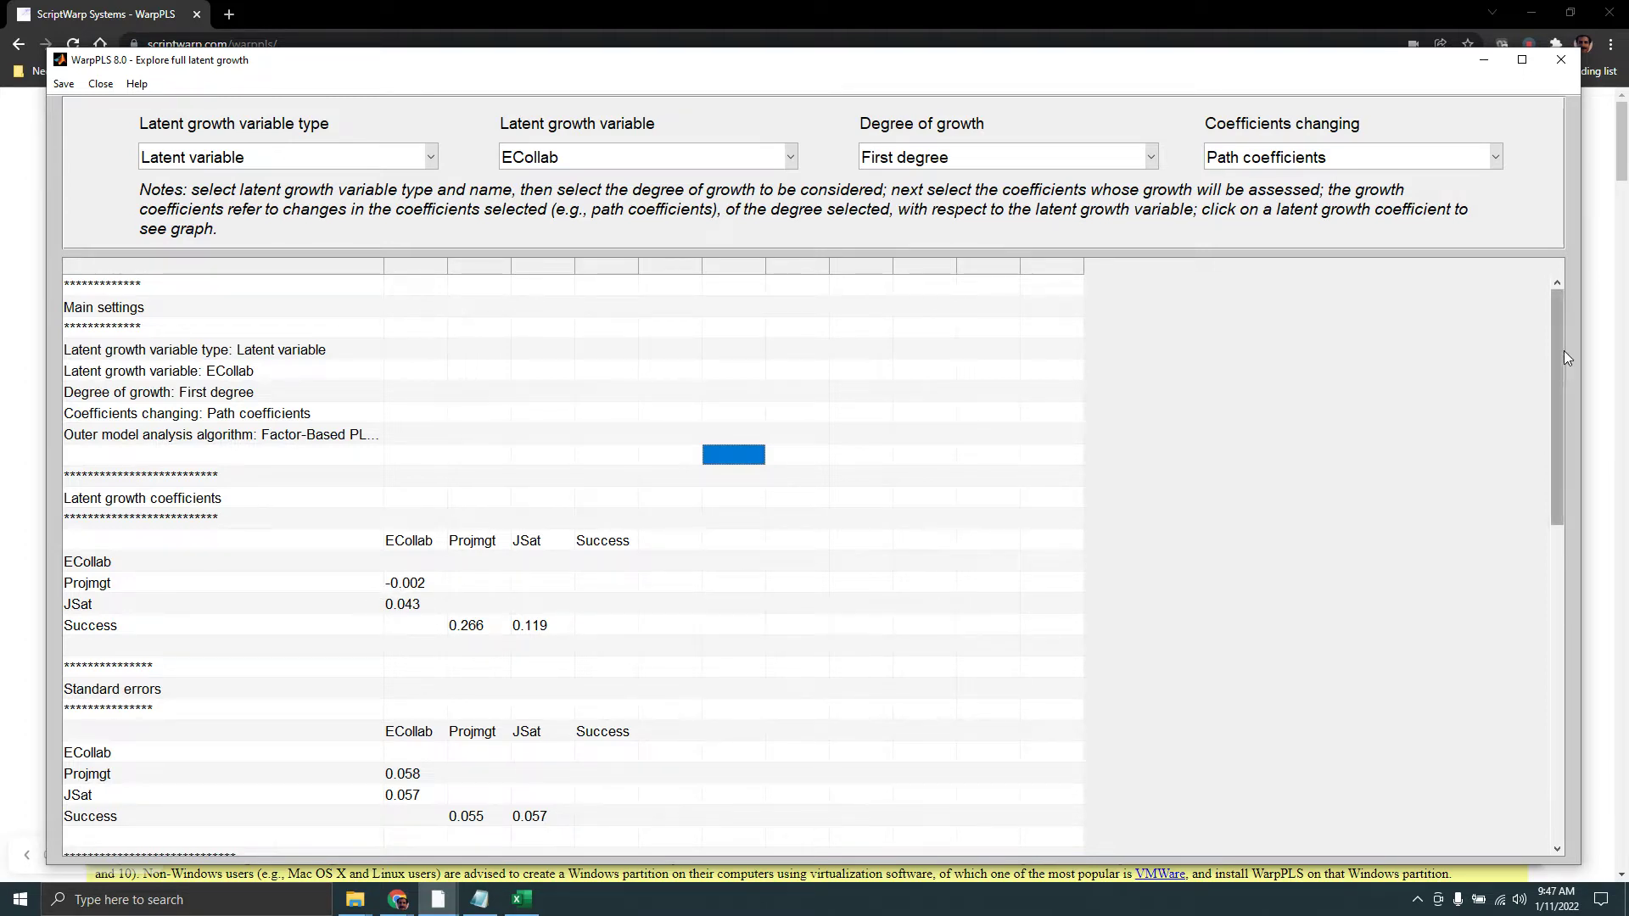
drag(1558, 351, 1555, 445)
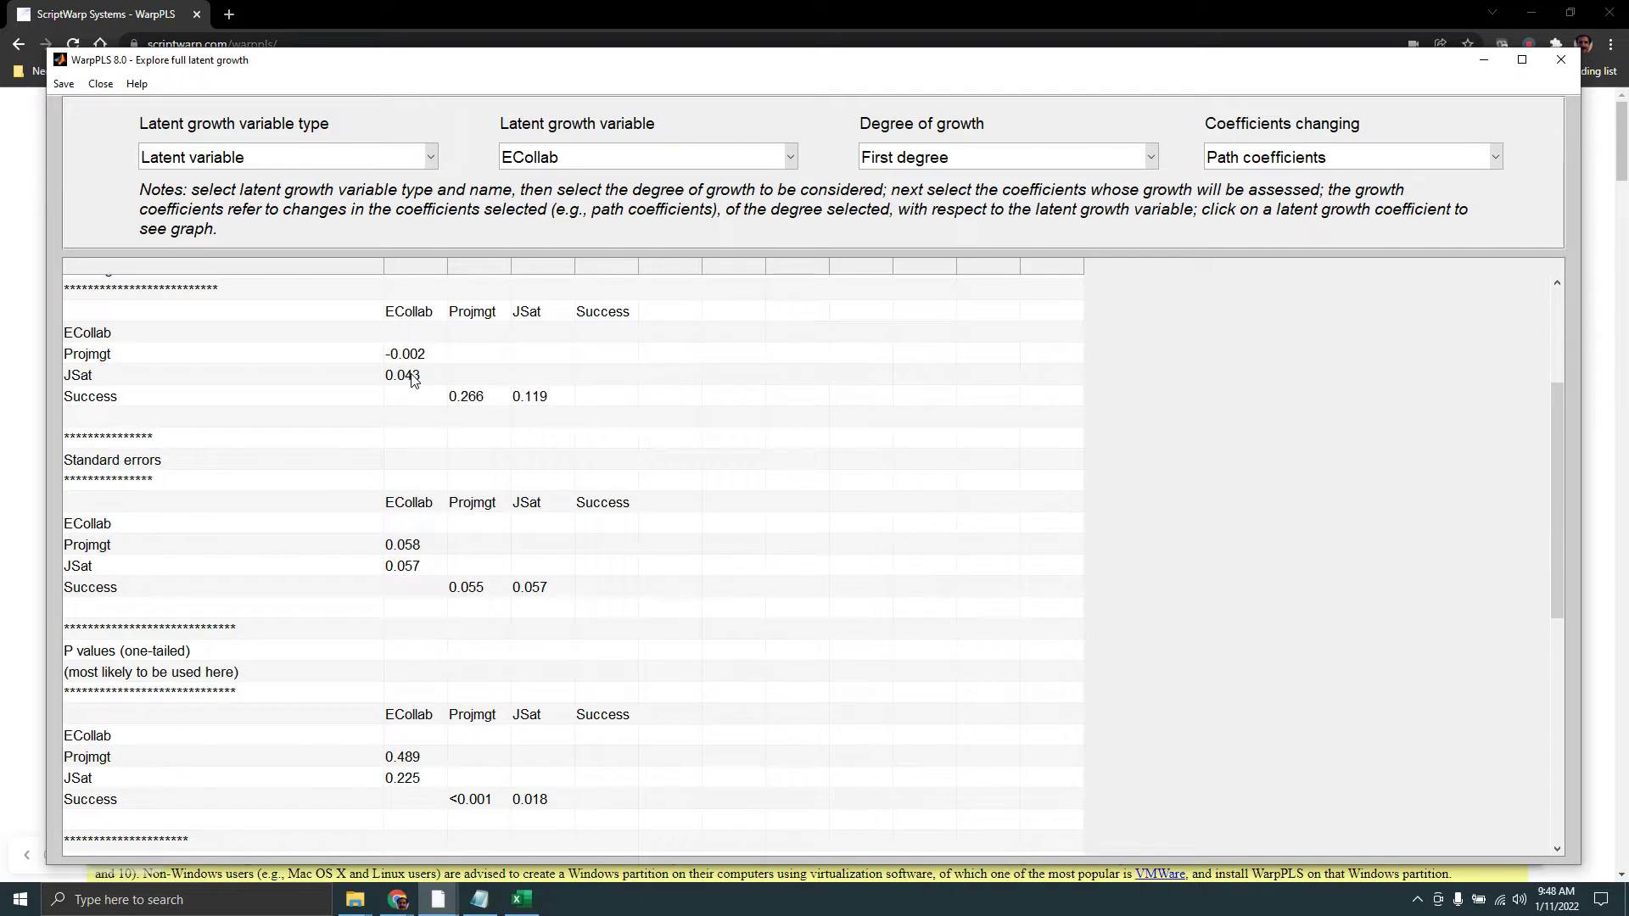
Open the latent growth plots for the Projmgt–Success coefficient and view the full sample splits as bars and as lines
click(478, 399)
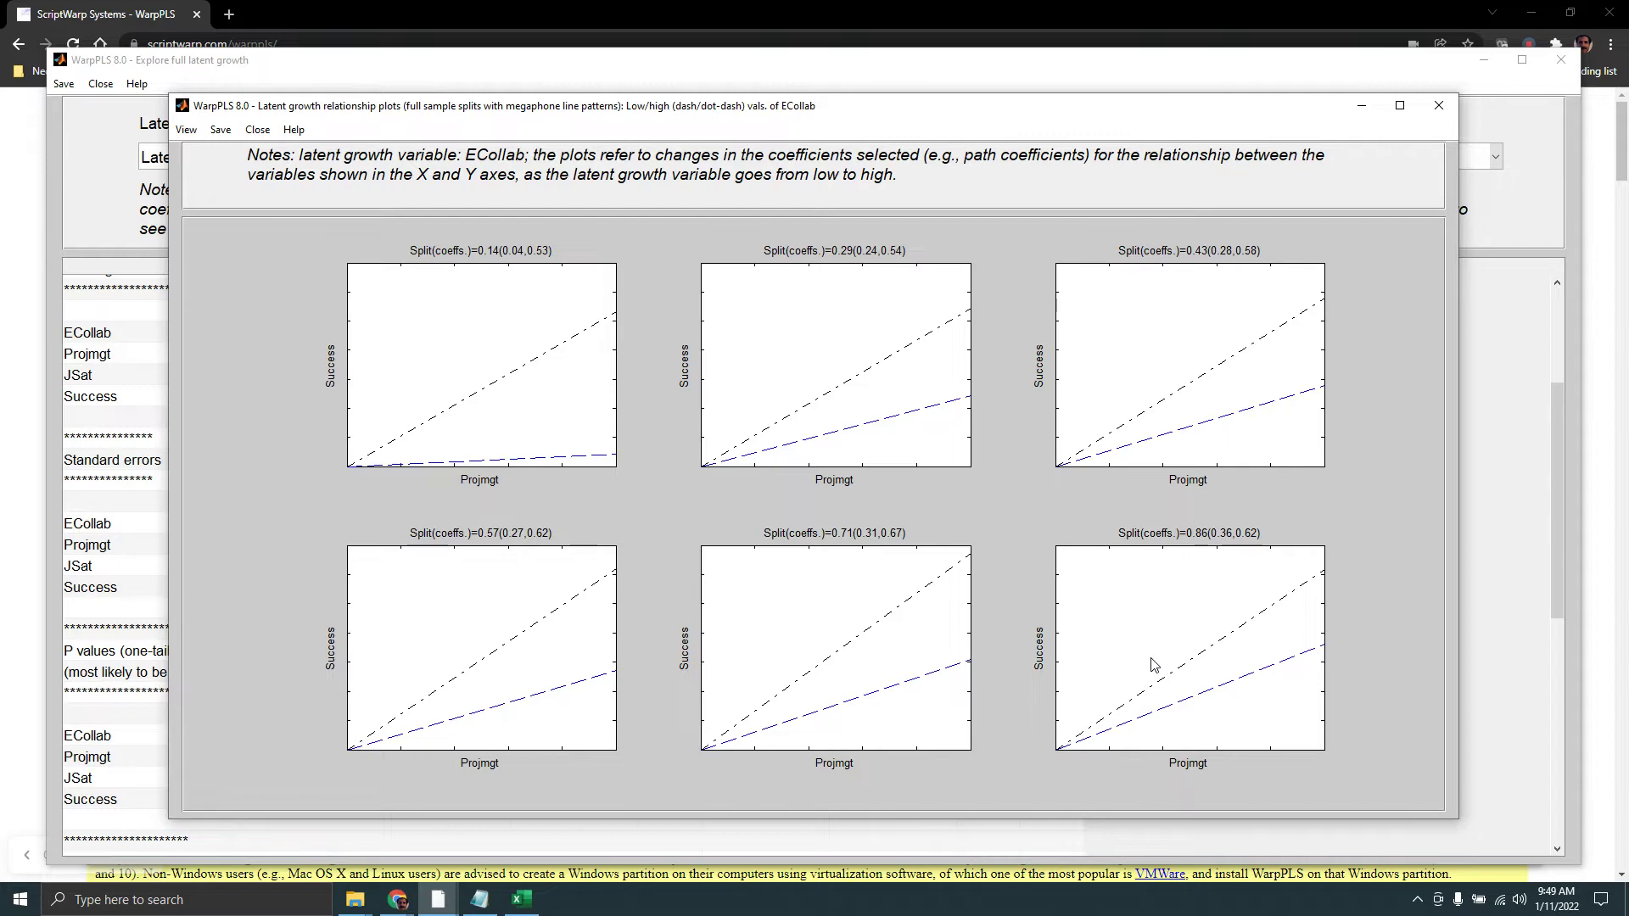
click(186, 132)
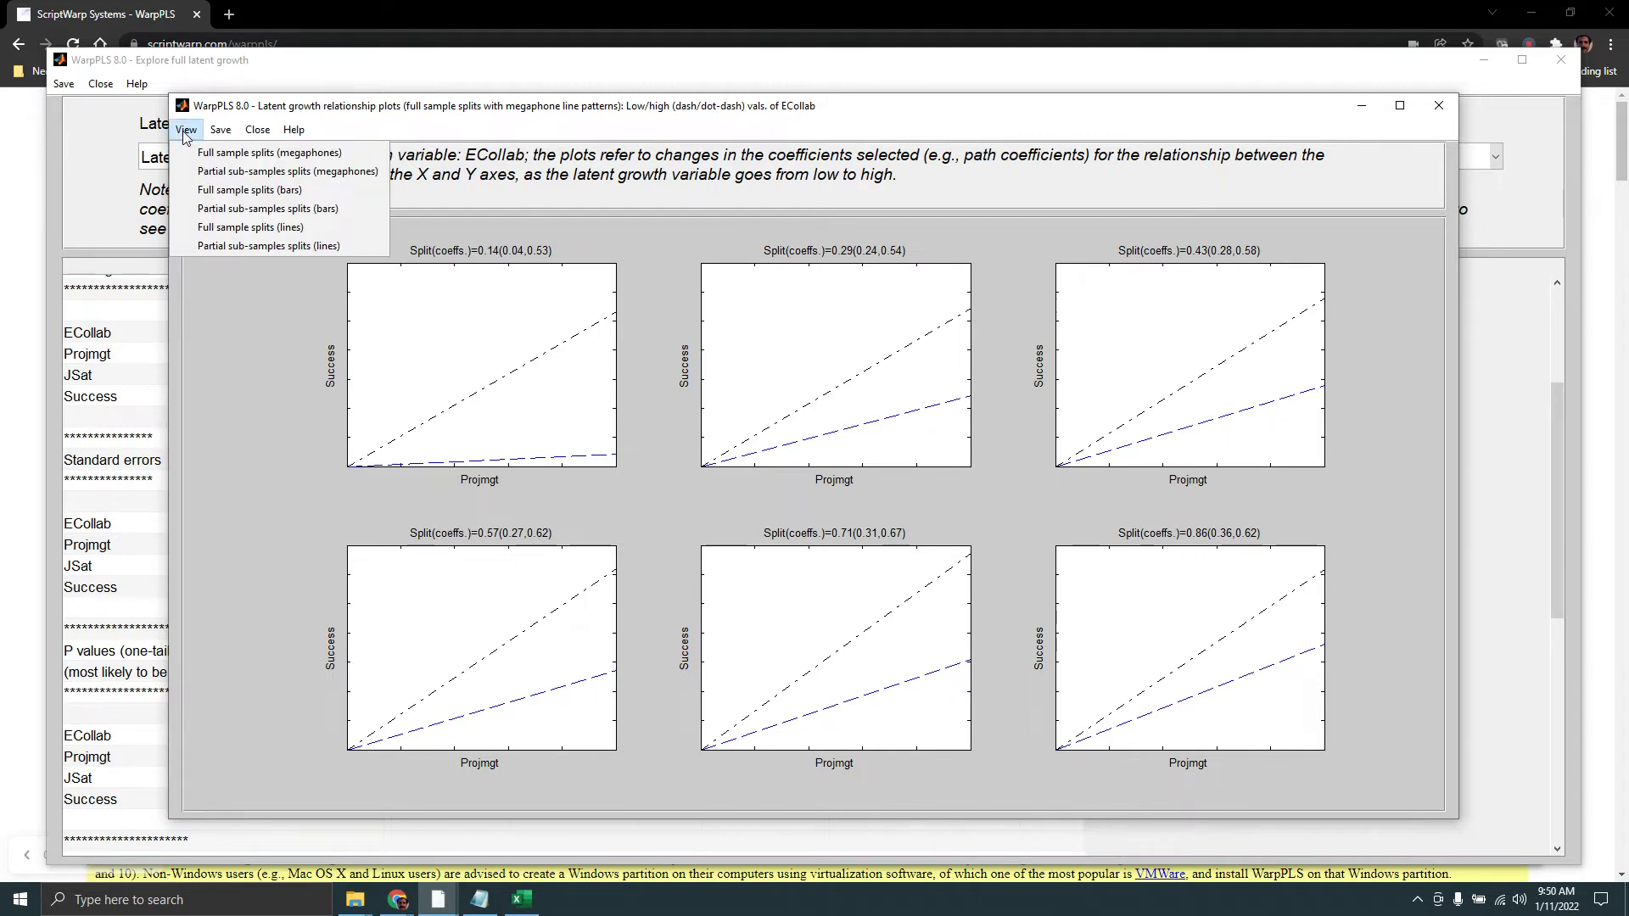
click(269, 192)
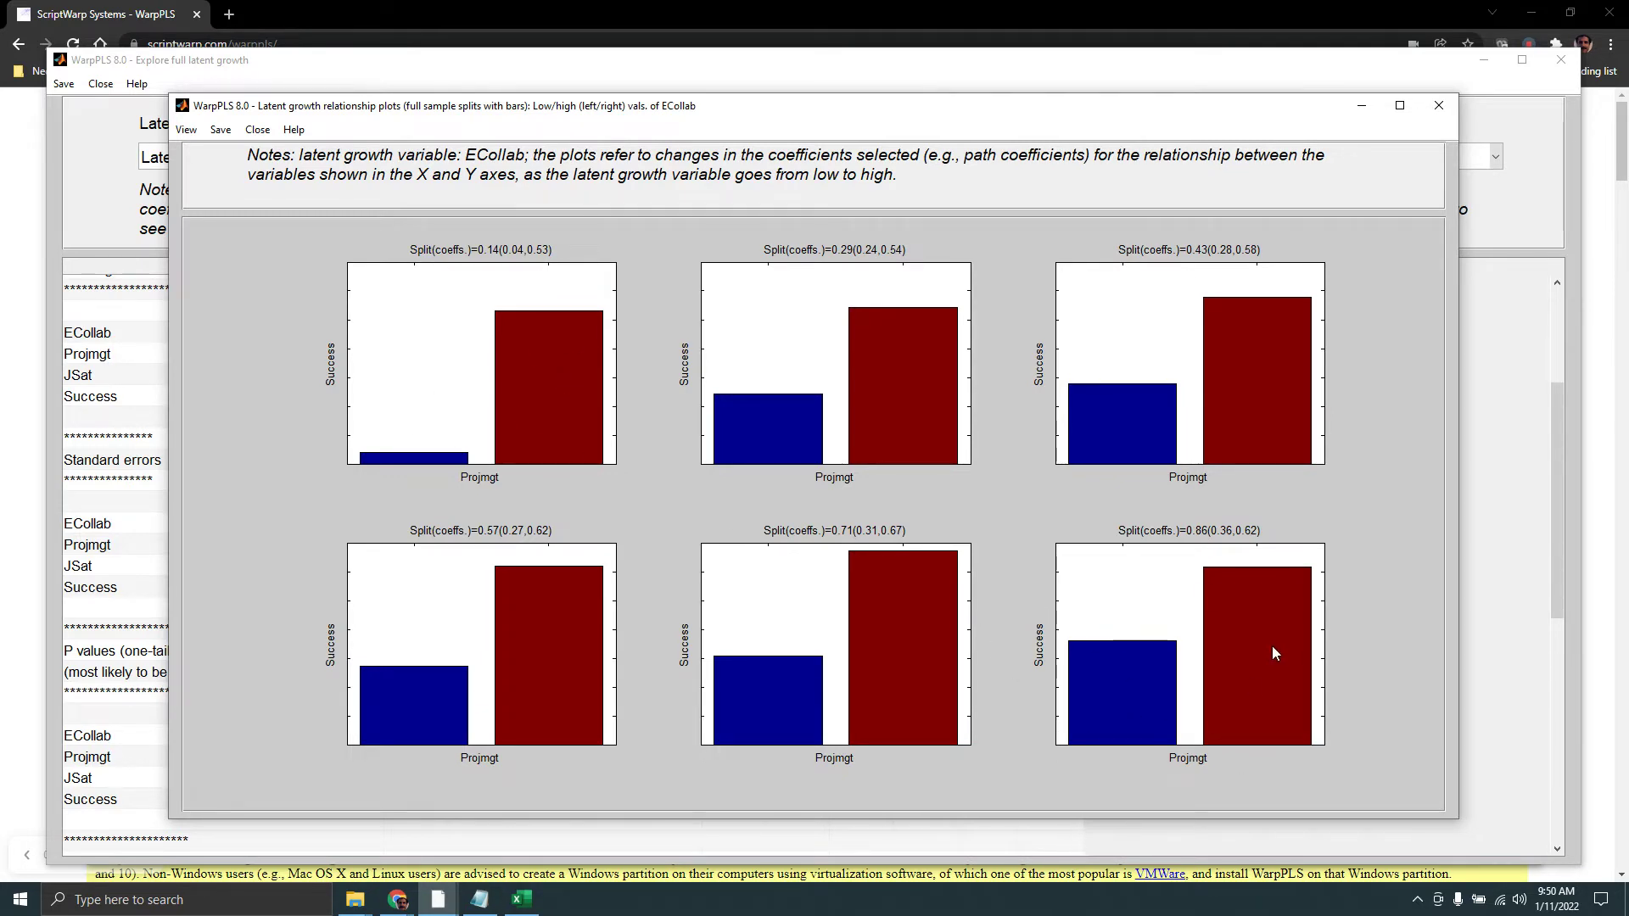
click(185, 130)
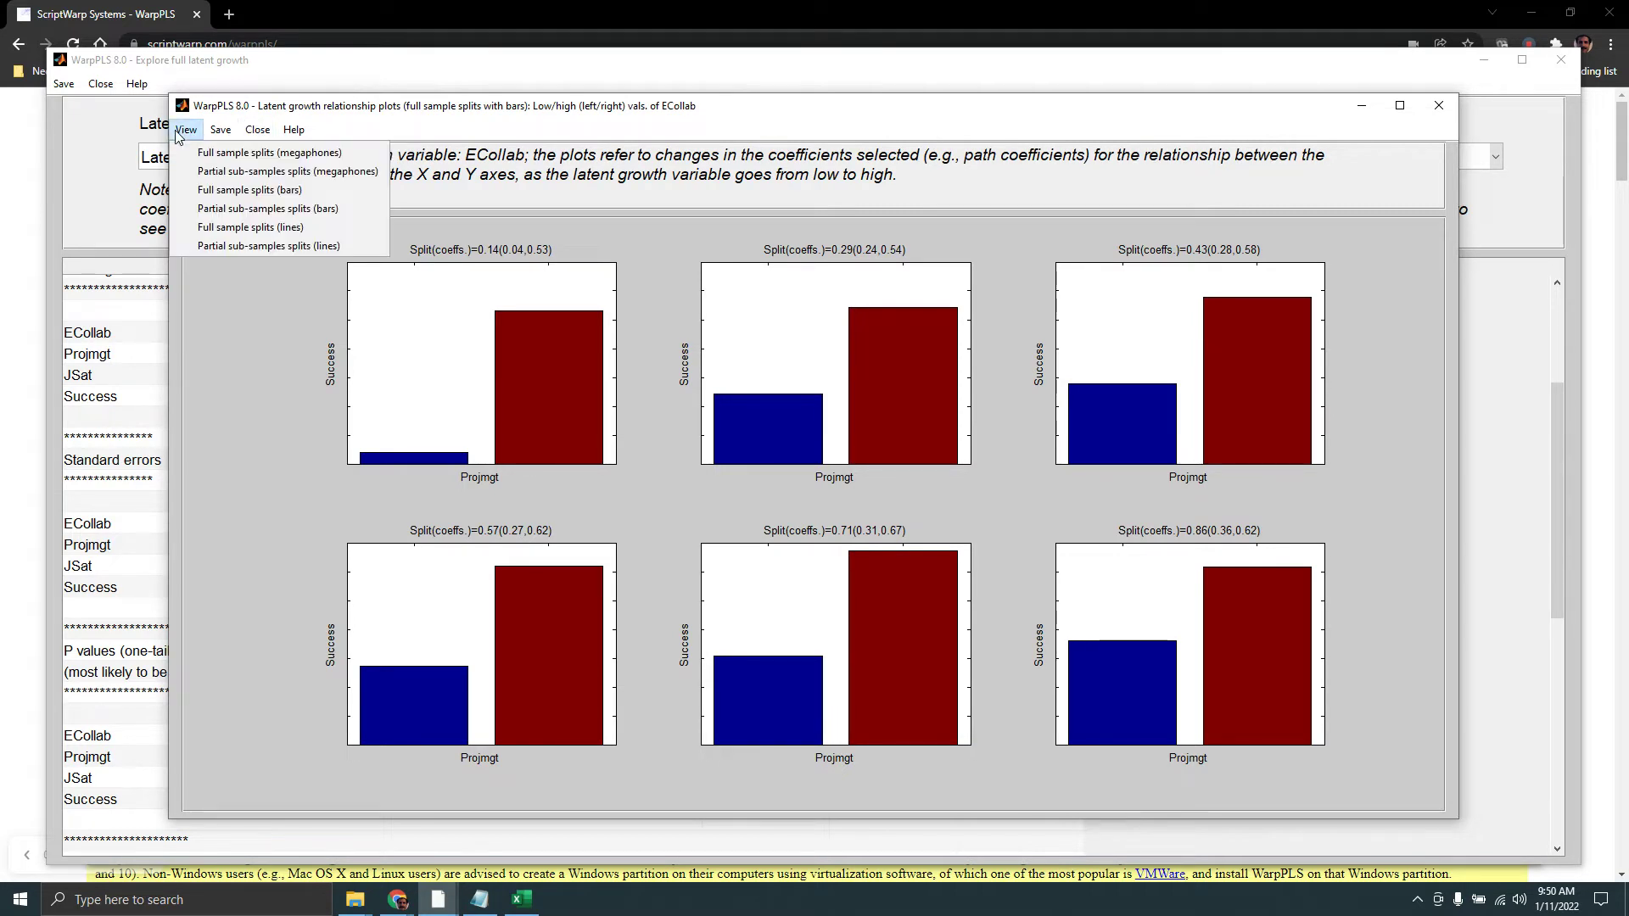
click(246, 228)
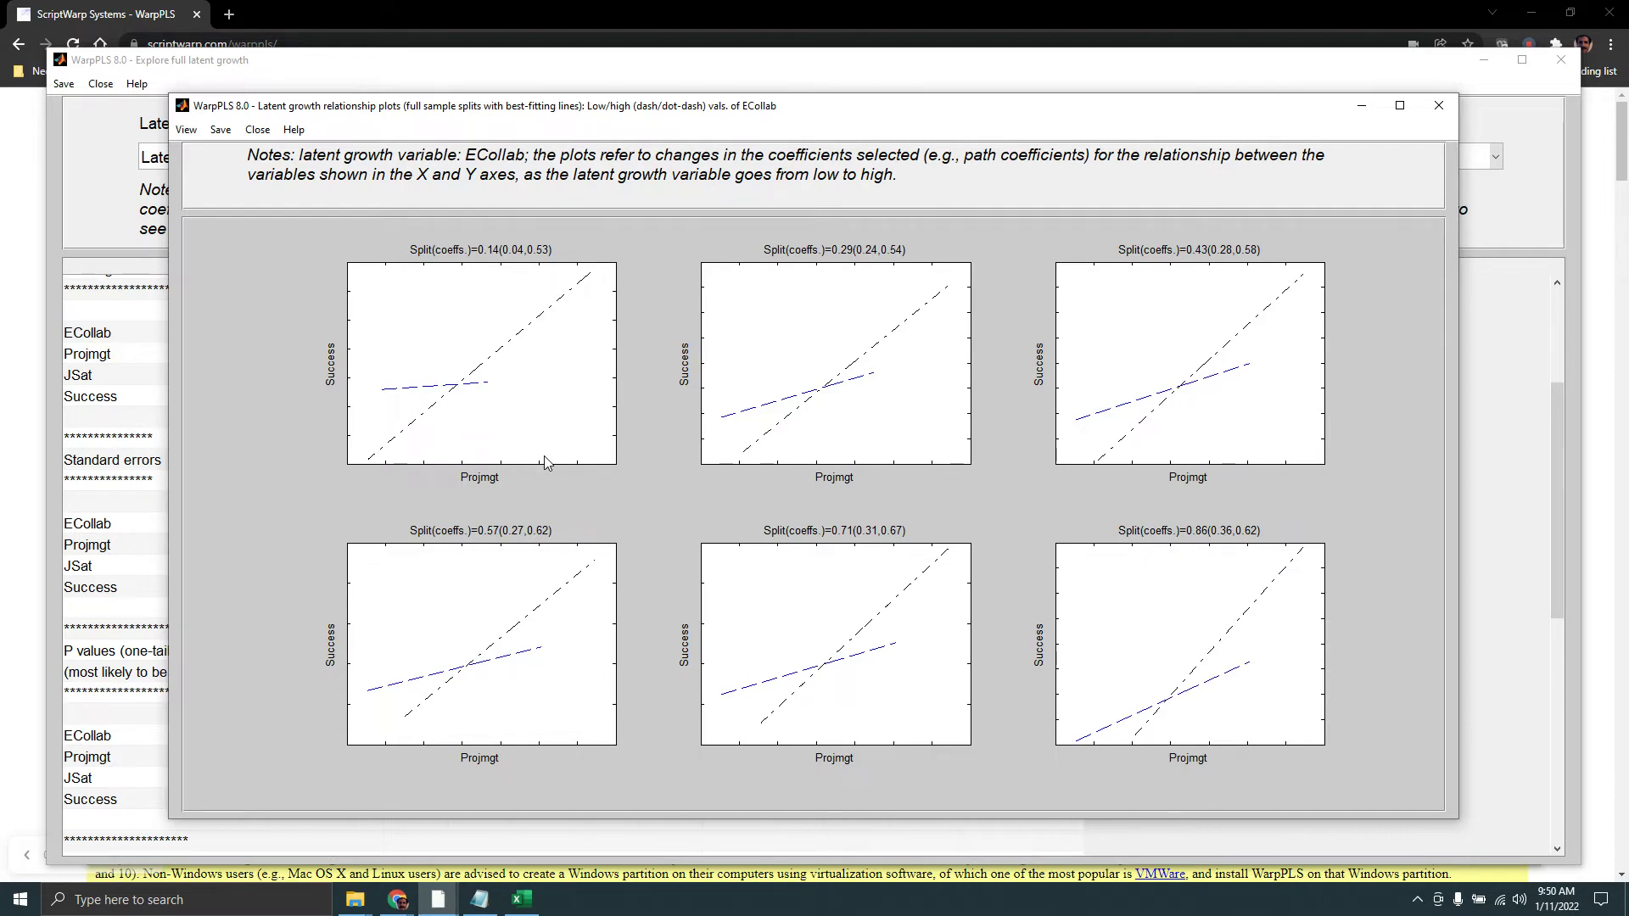
Compare the full sample and partial sub-samples splits as megaphones, ending on the full sample view, and close the plots
click(185, 131)
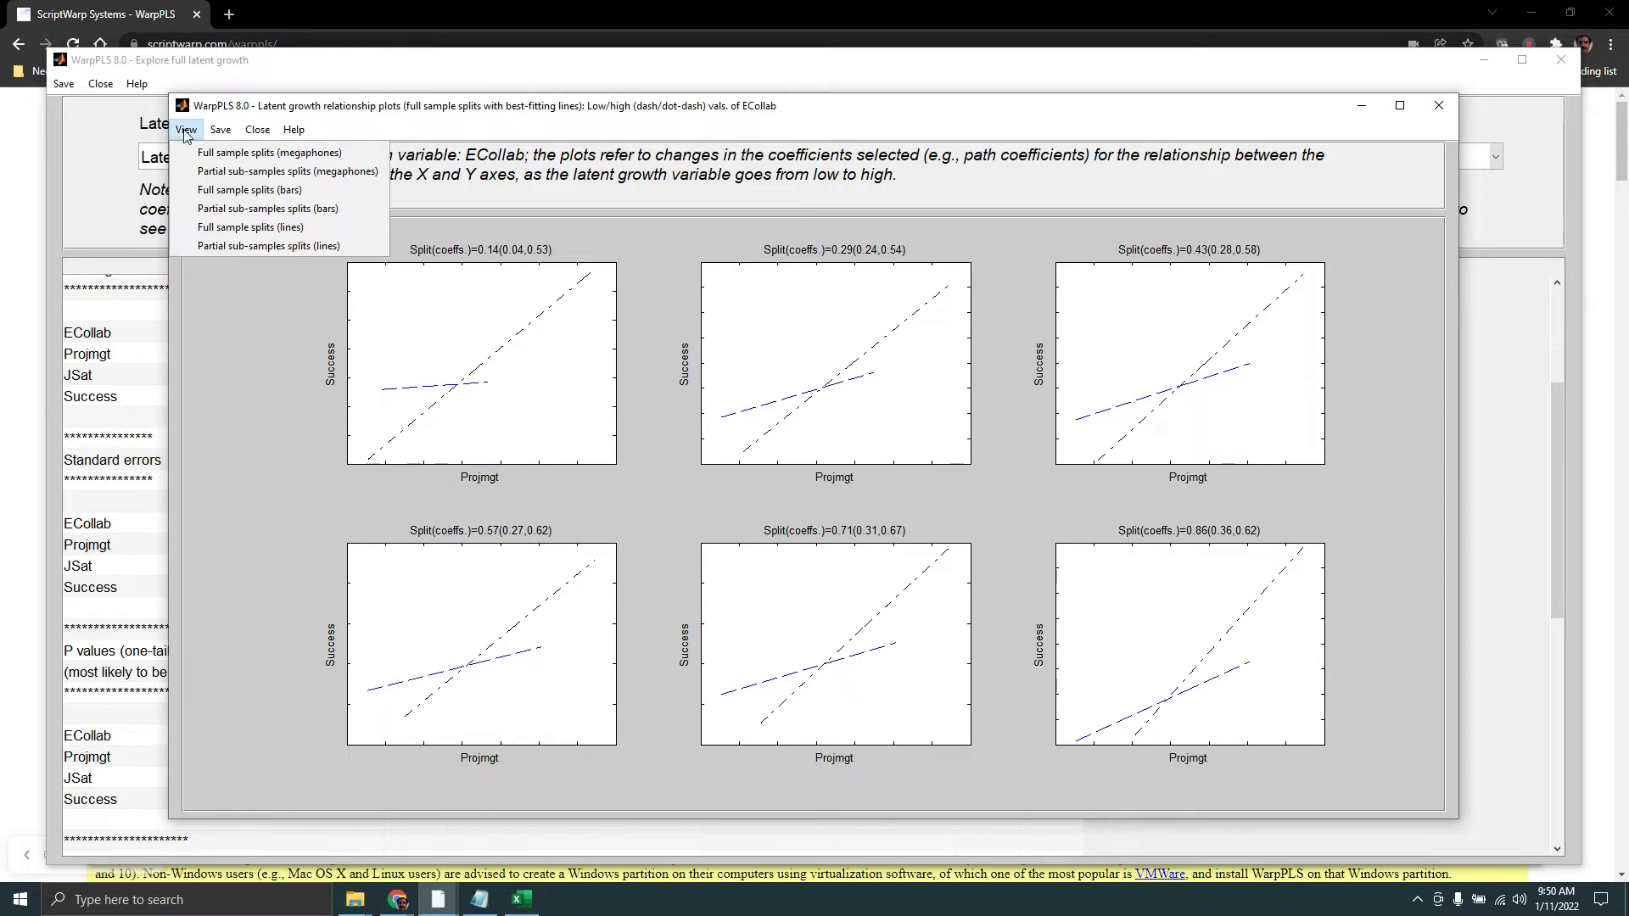
click(225, 157)
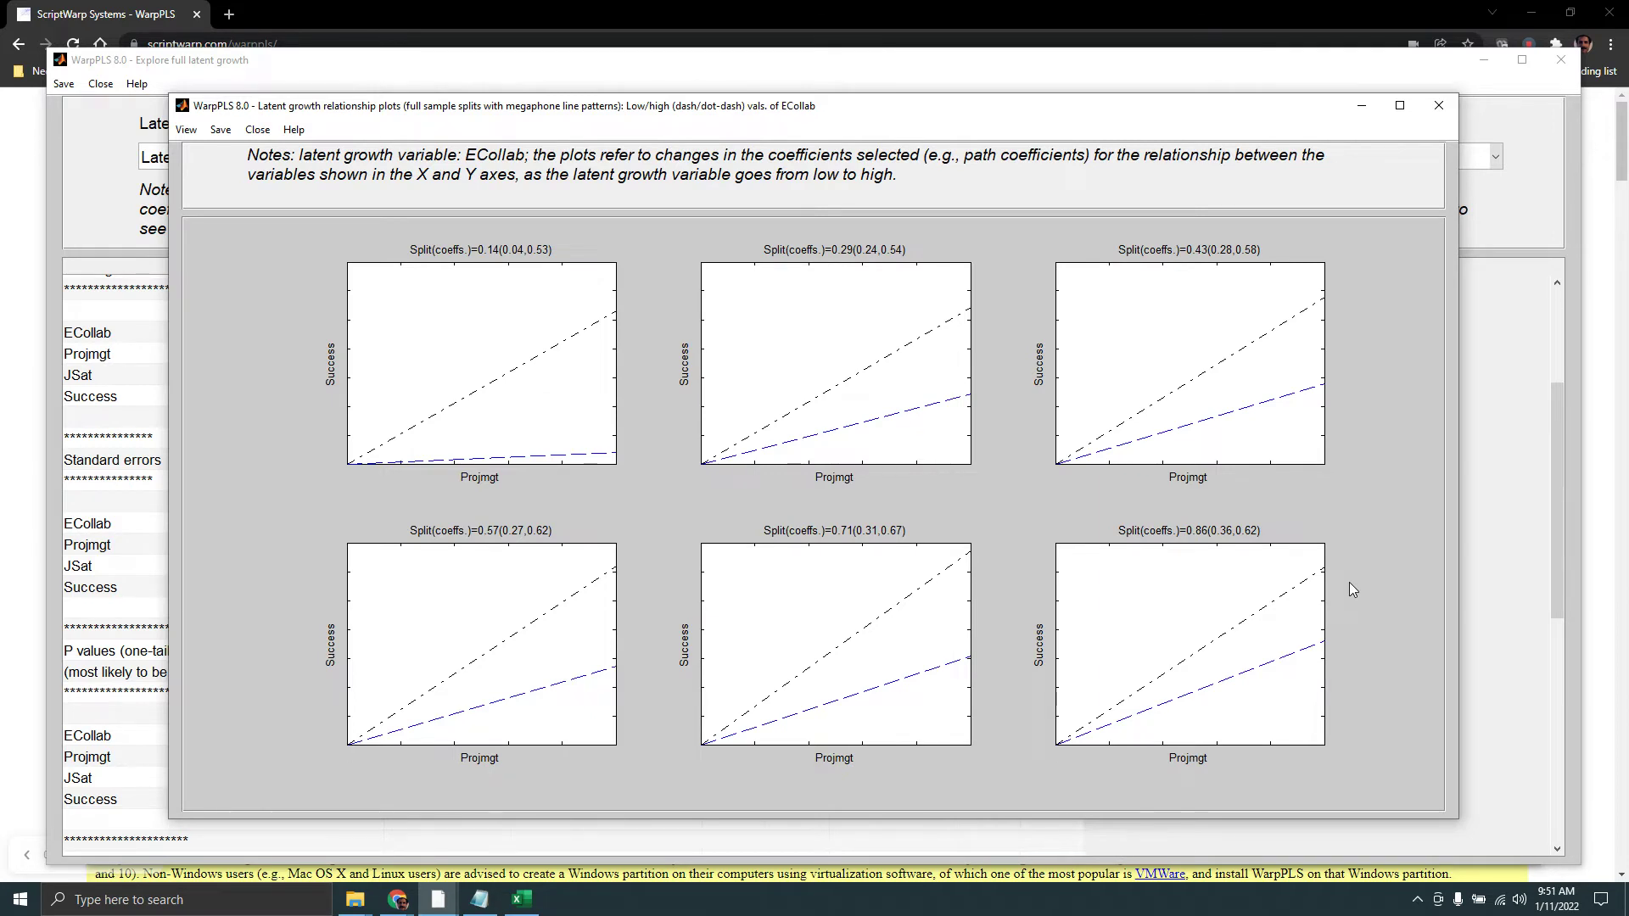
click(188, 131)
click(214, 172)
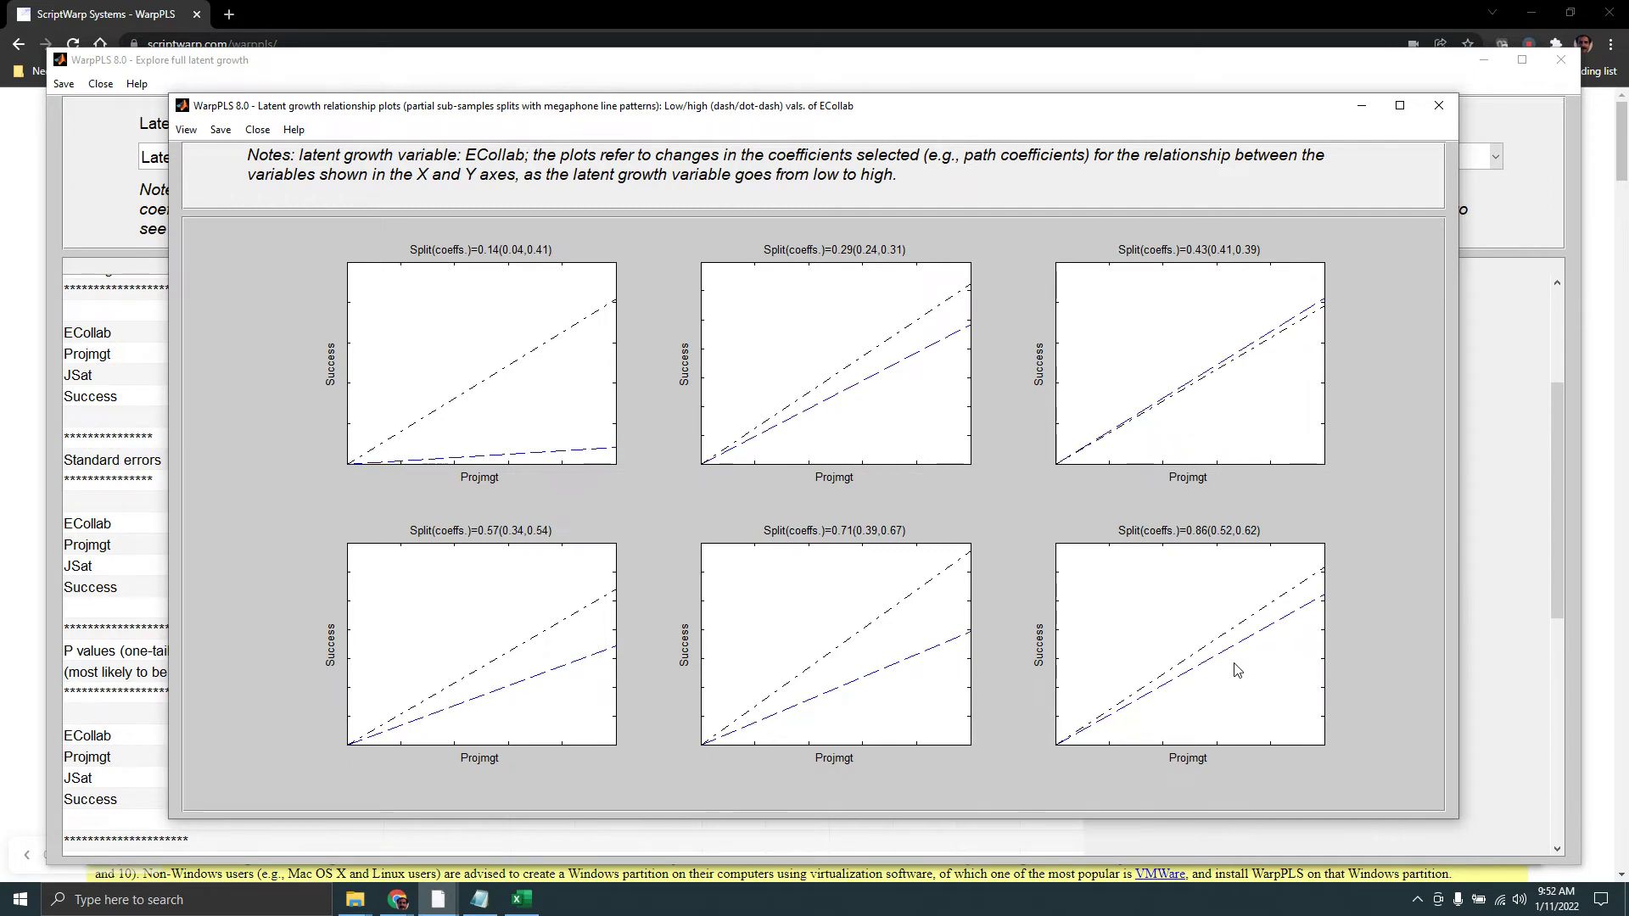
click(187, 132)
click(201, 153)
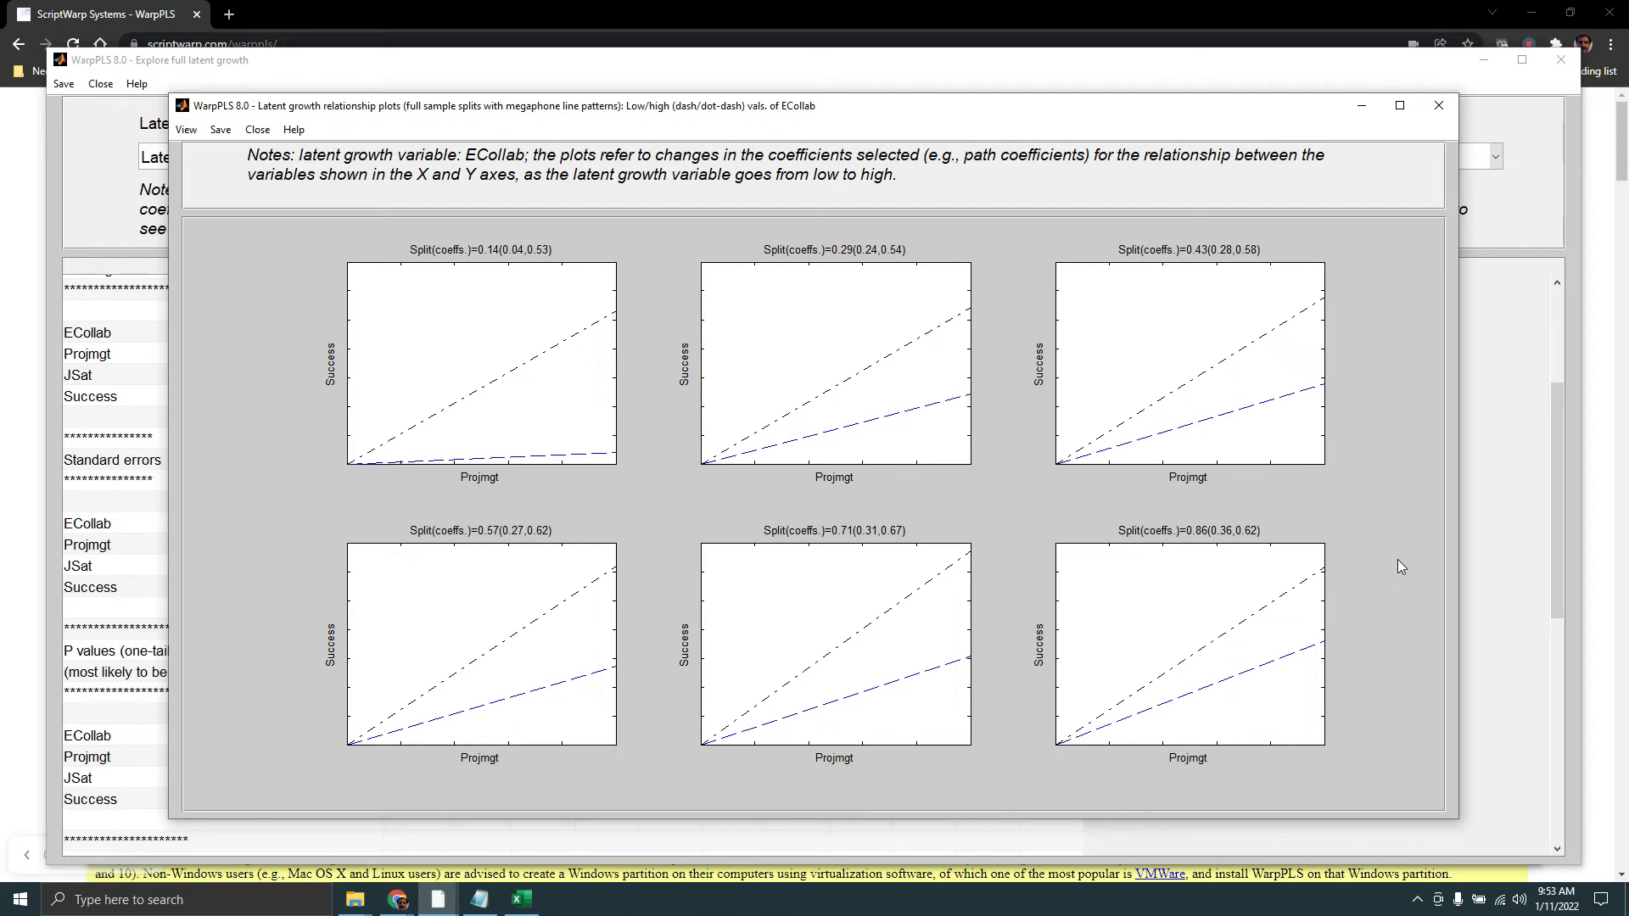
click(1440, 108)
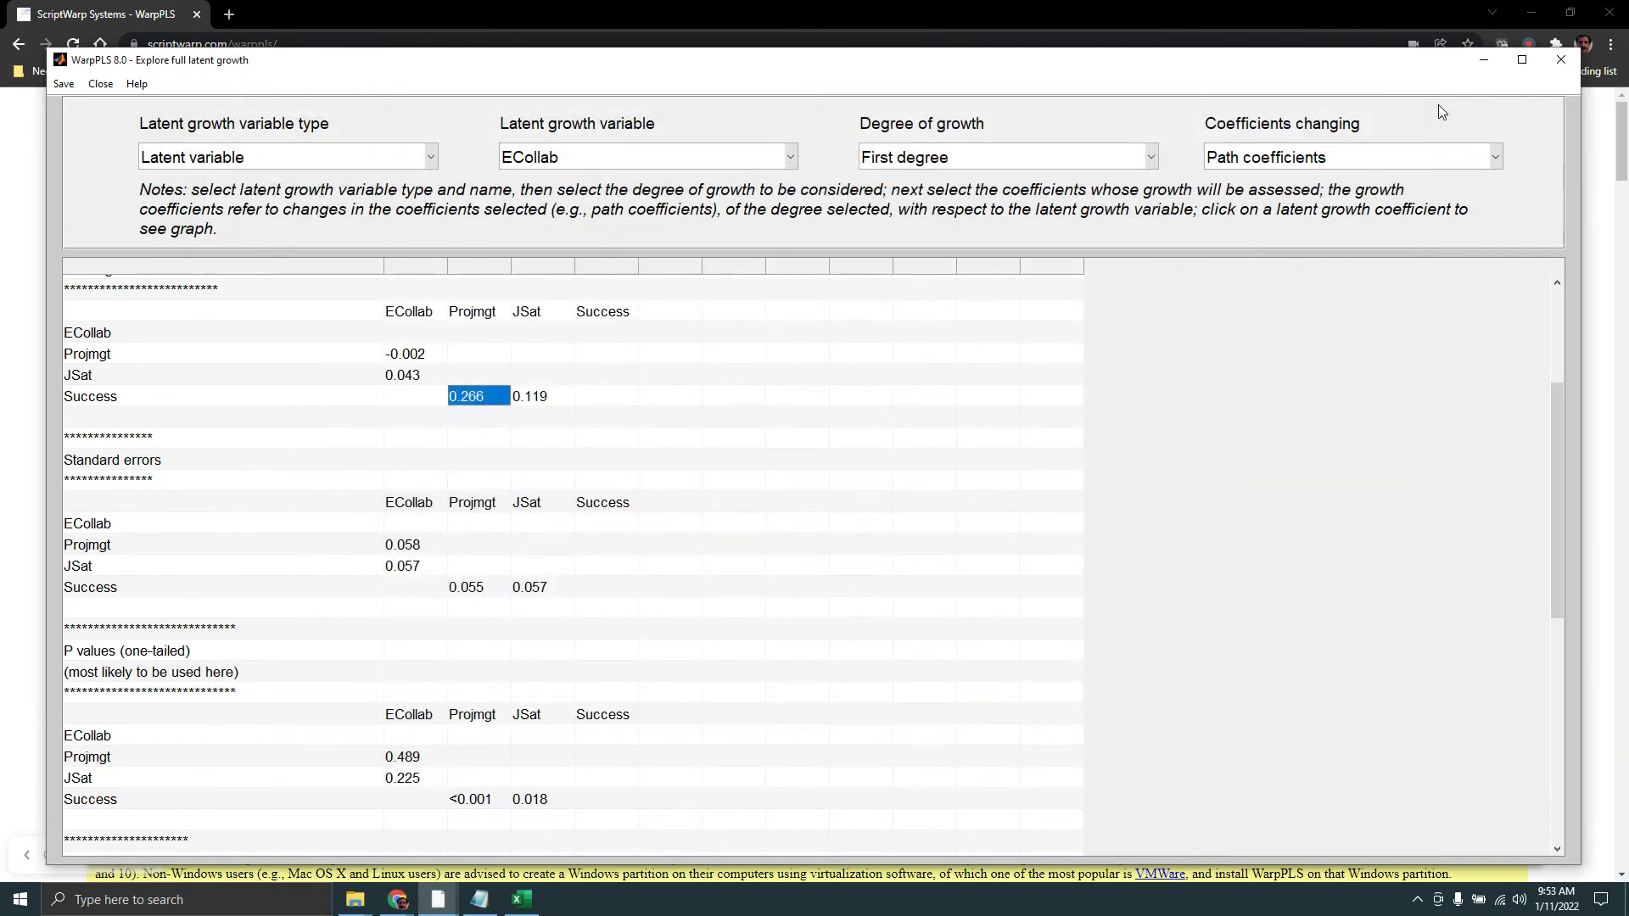
Switch the degree of growth to Second degree and examine the growth coefficients, standard errors and P values
click(1153, 158)
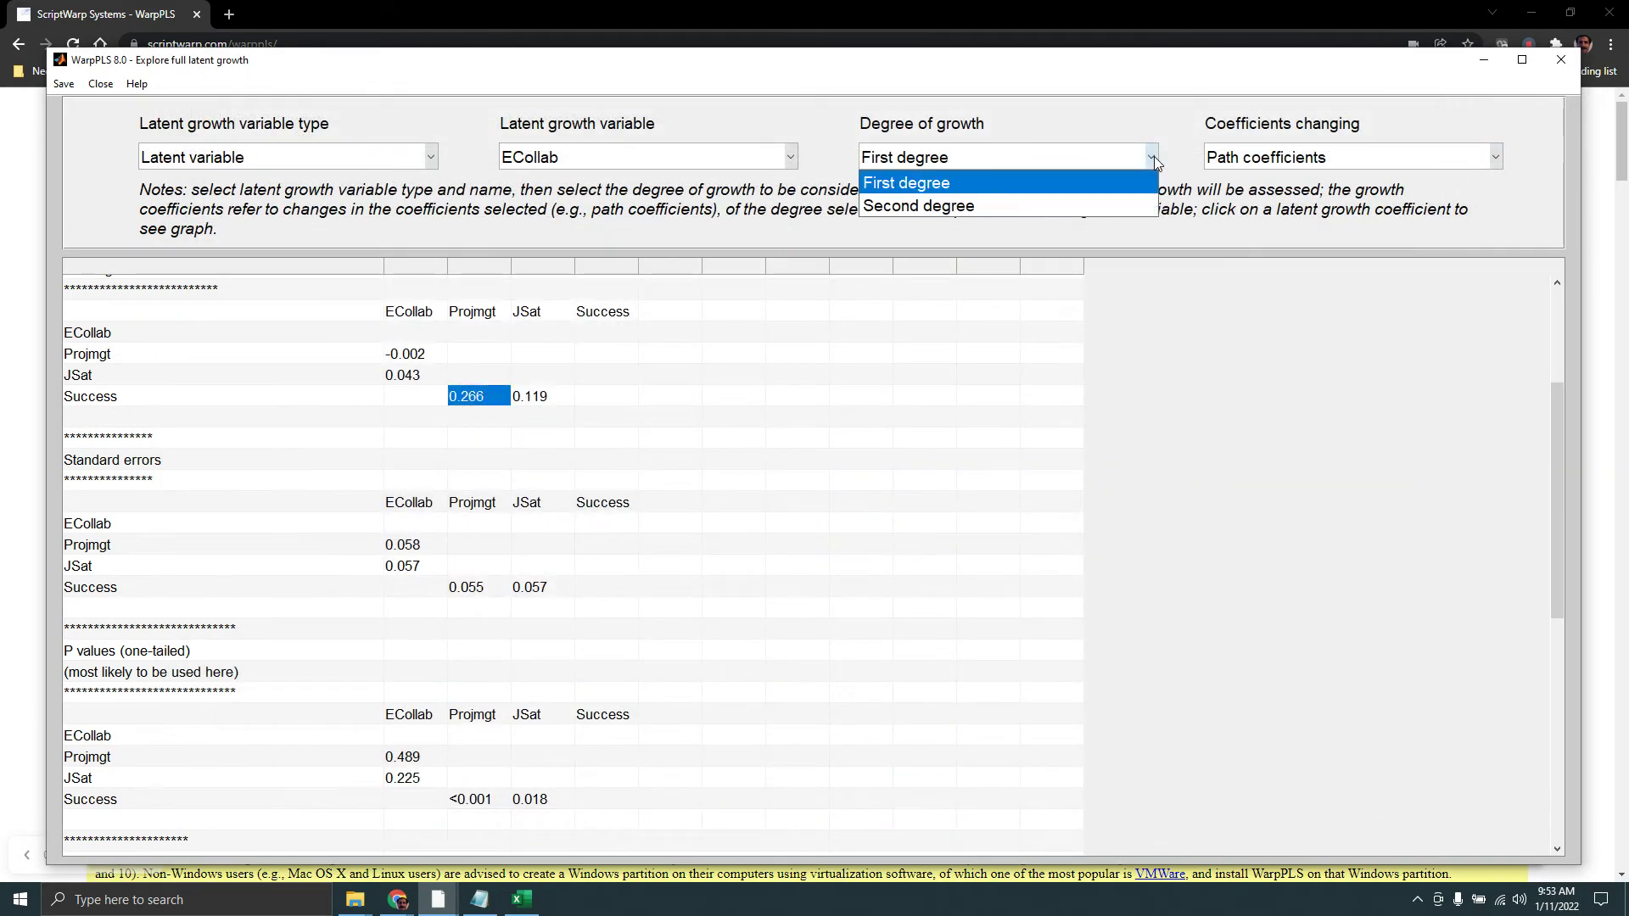
click(1023, 217)
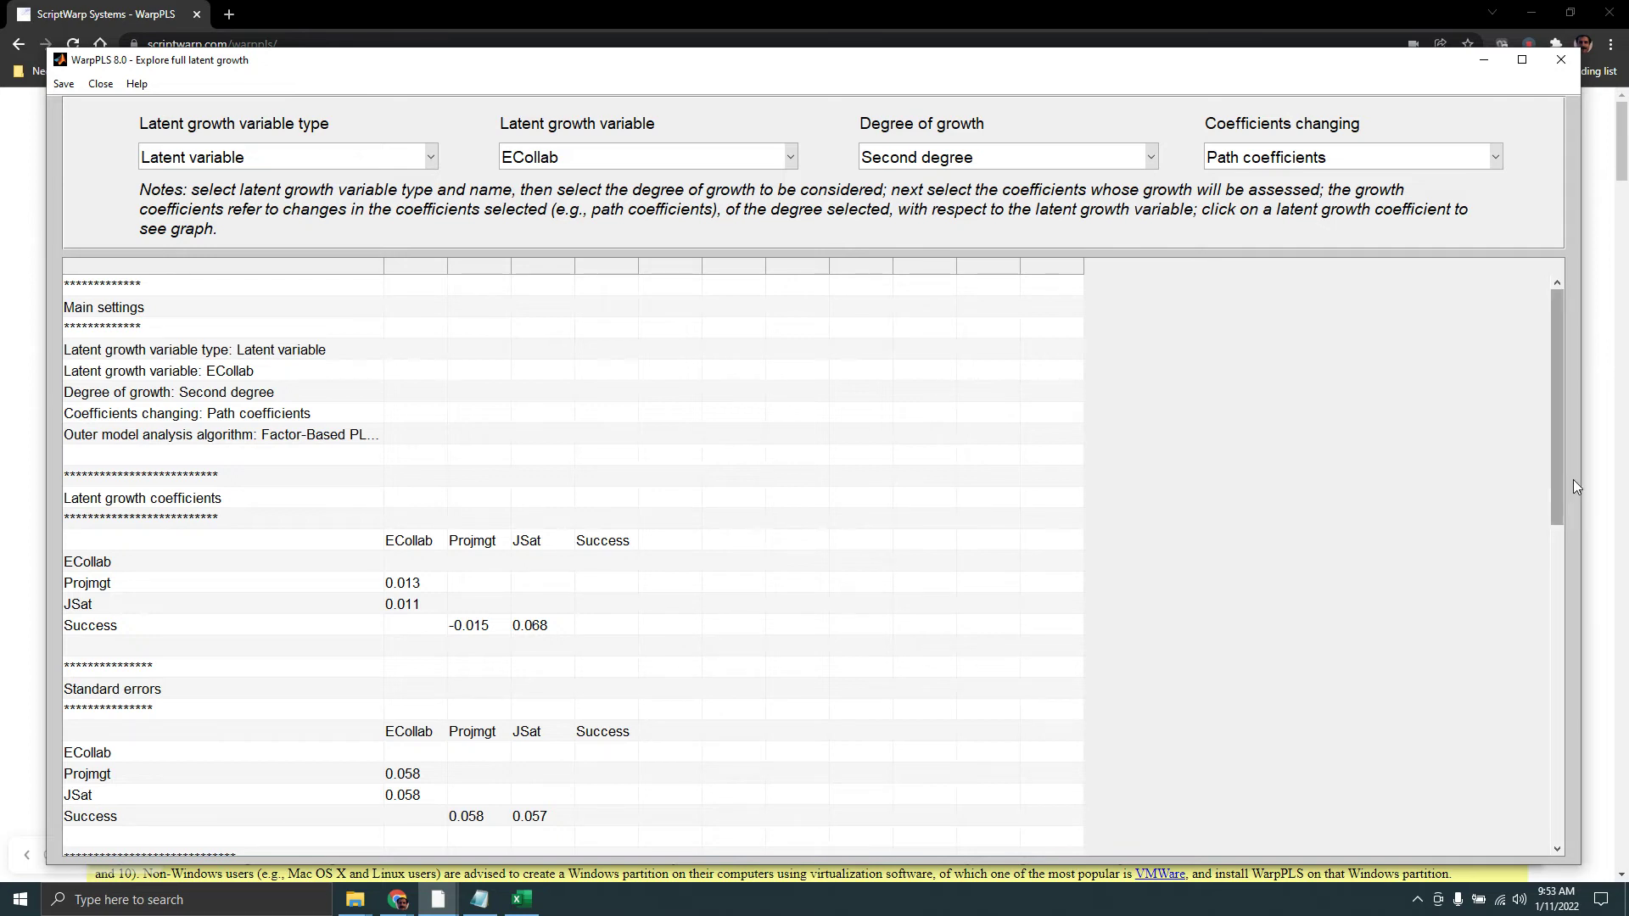
drag(1556, 385, 1556, 385)
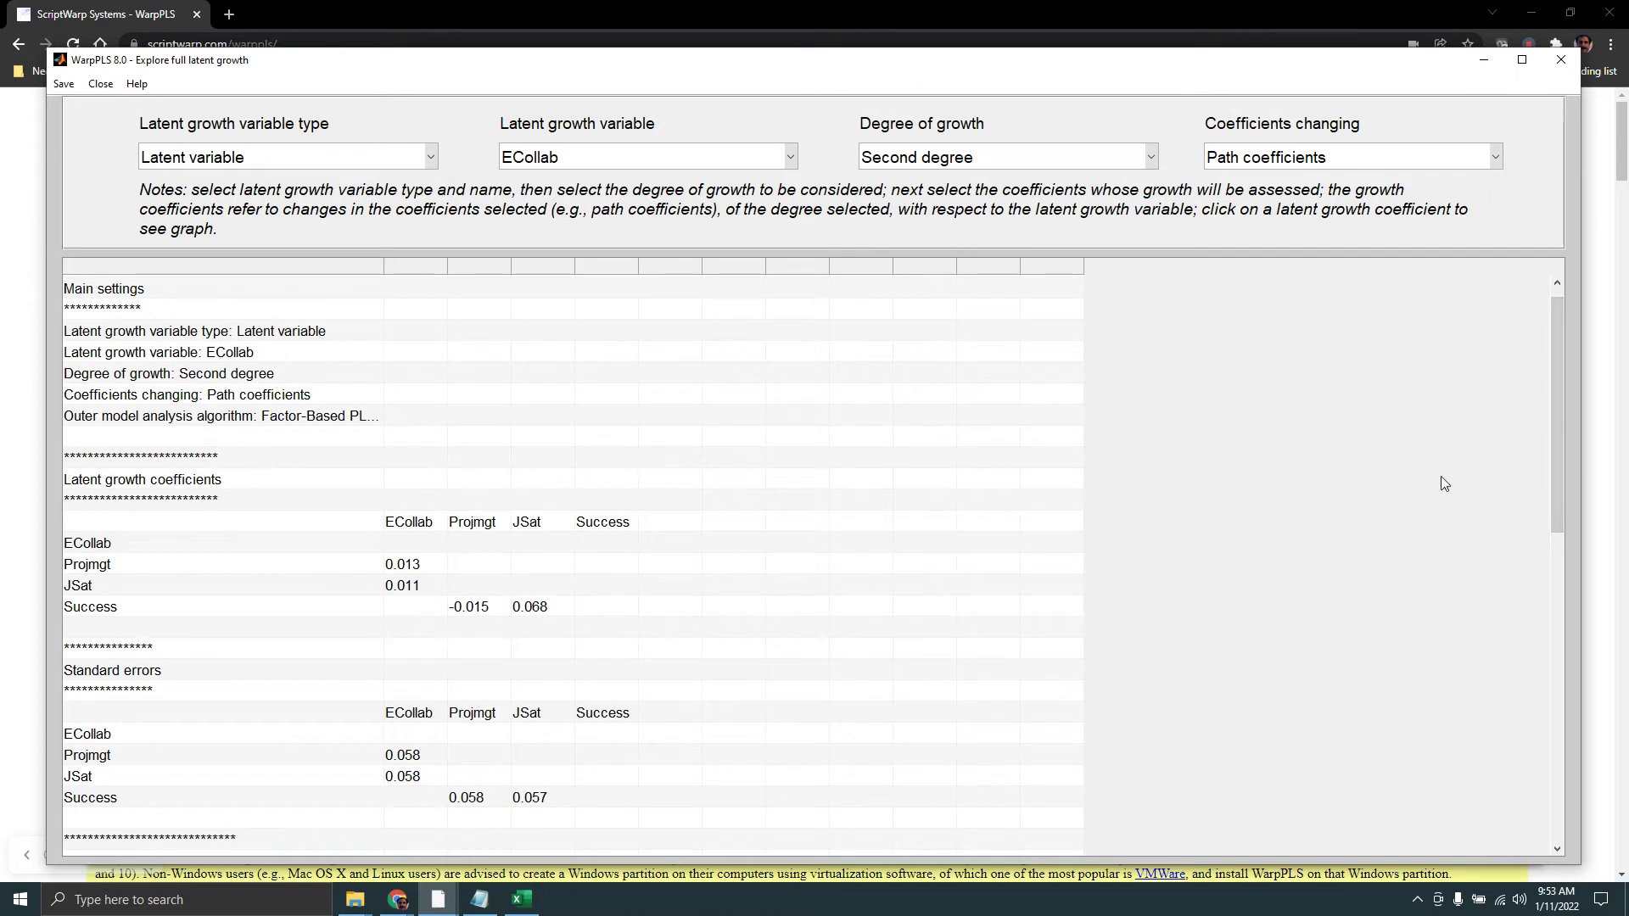
drag(1554, 375, 1562, 471)
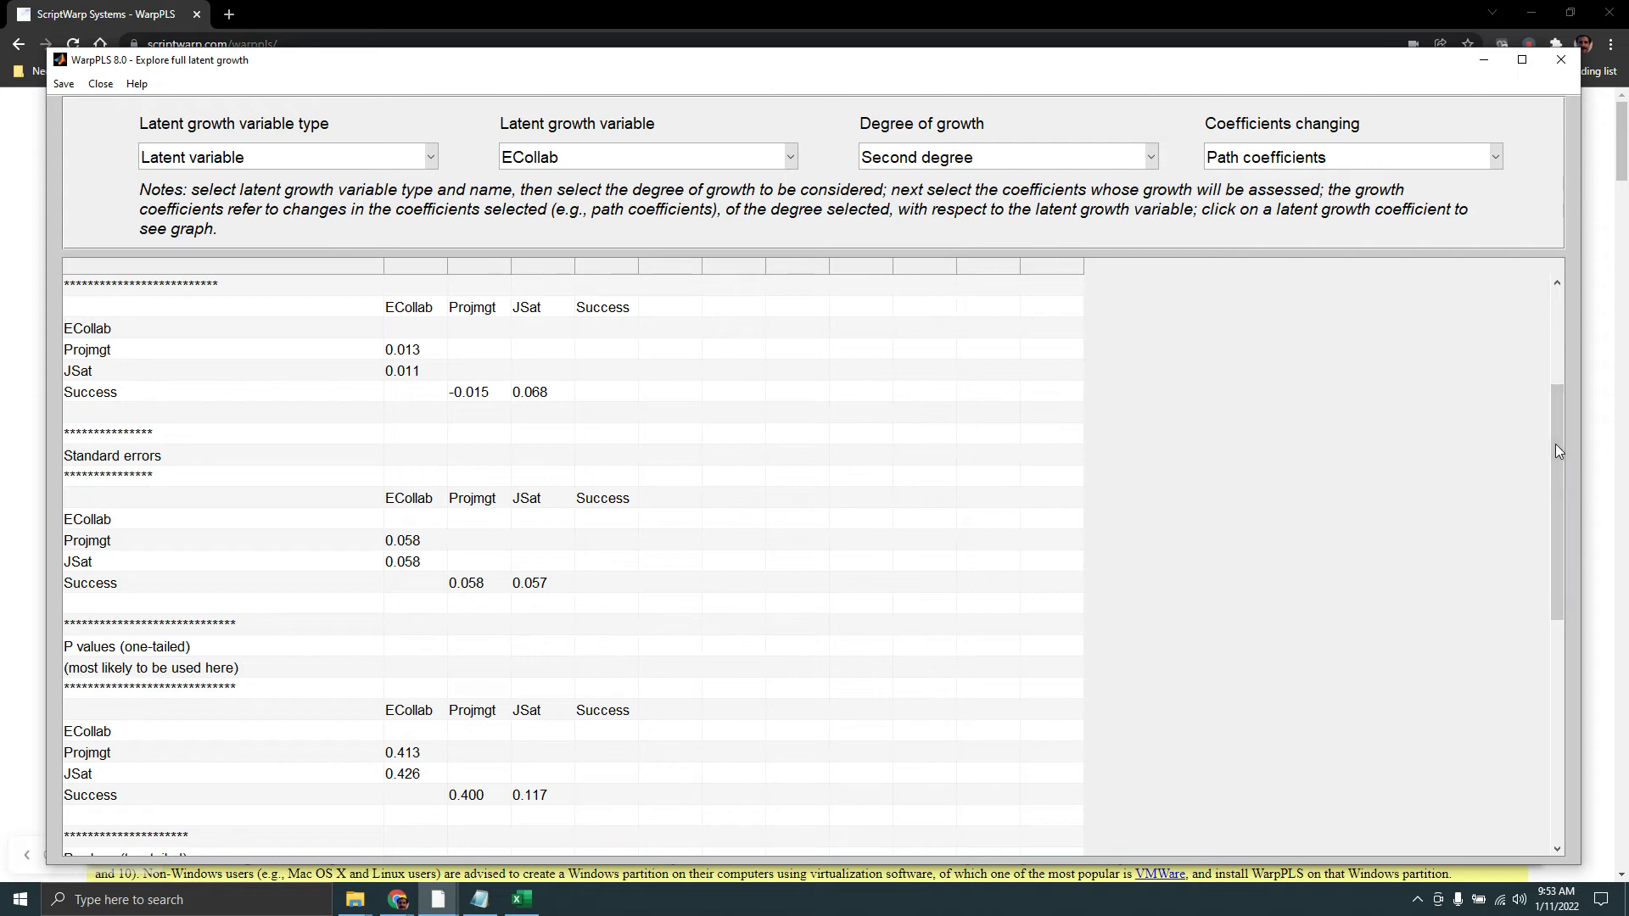
drag(1555, 445, 1550, 334)
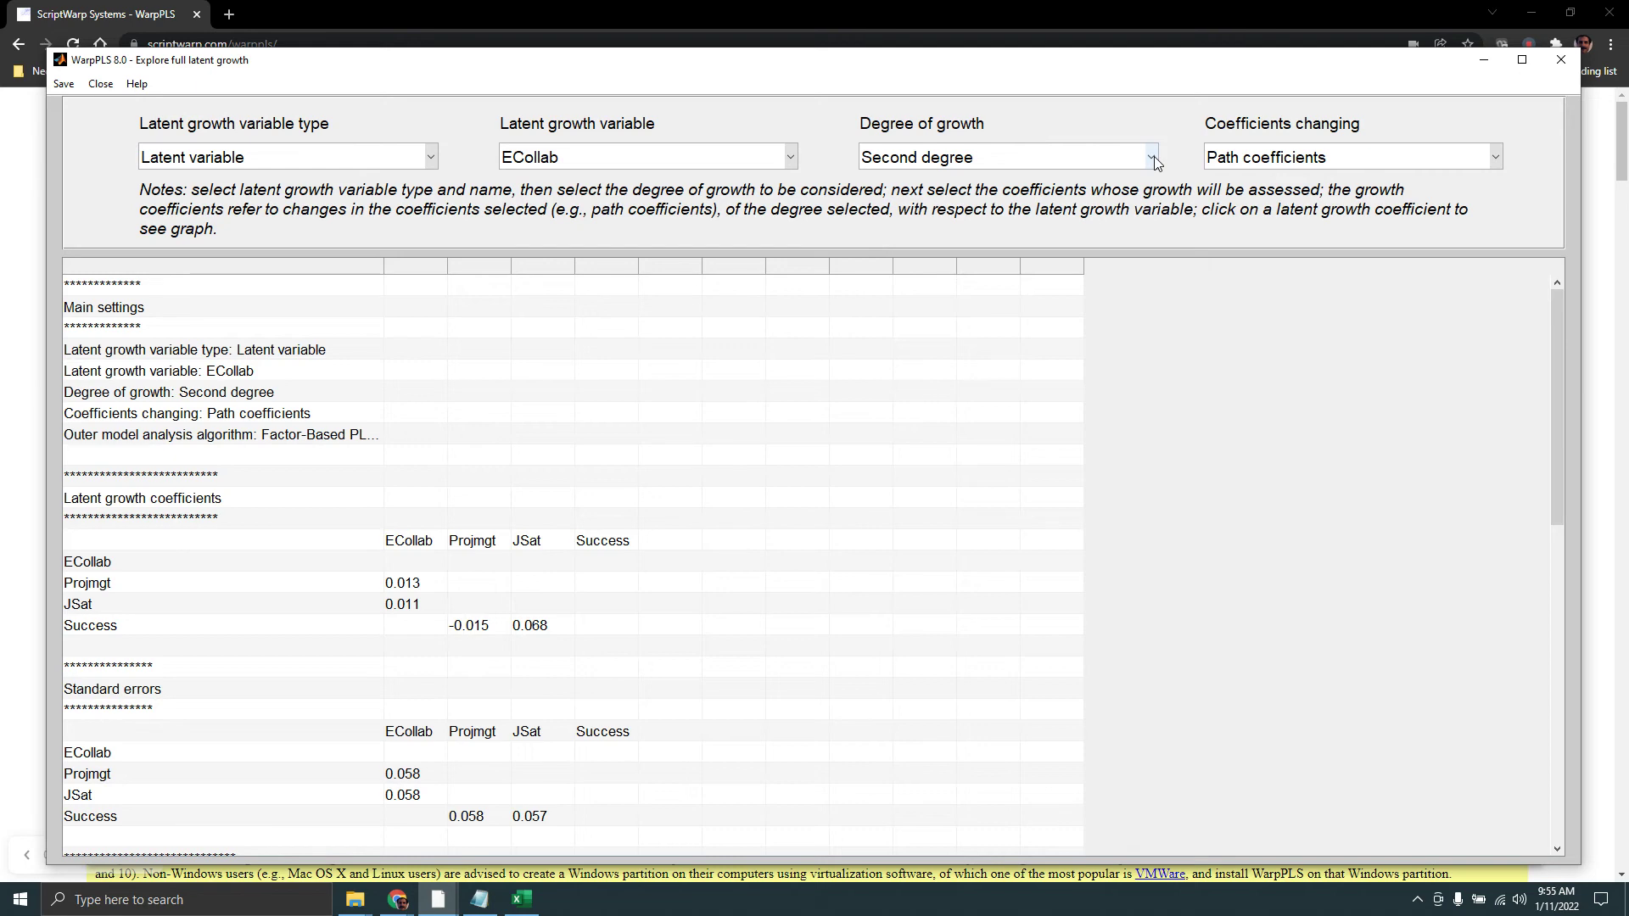
Set the degree of growth to First degree and open the latent growth plots for the Projmgt–Success coefficient
click(1152, 158)
click(1022, 180)
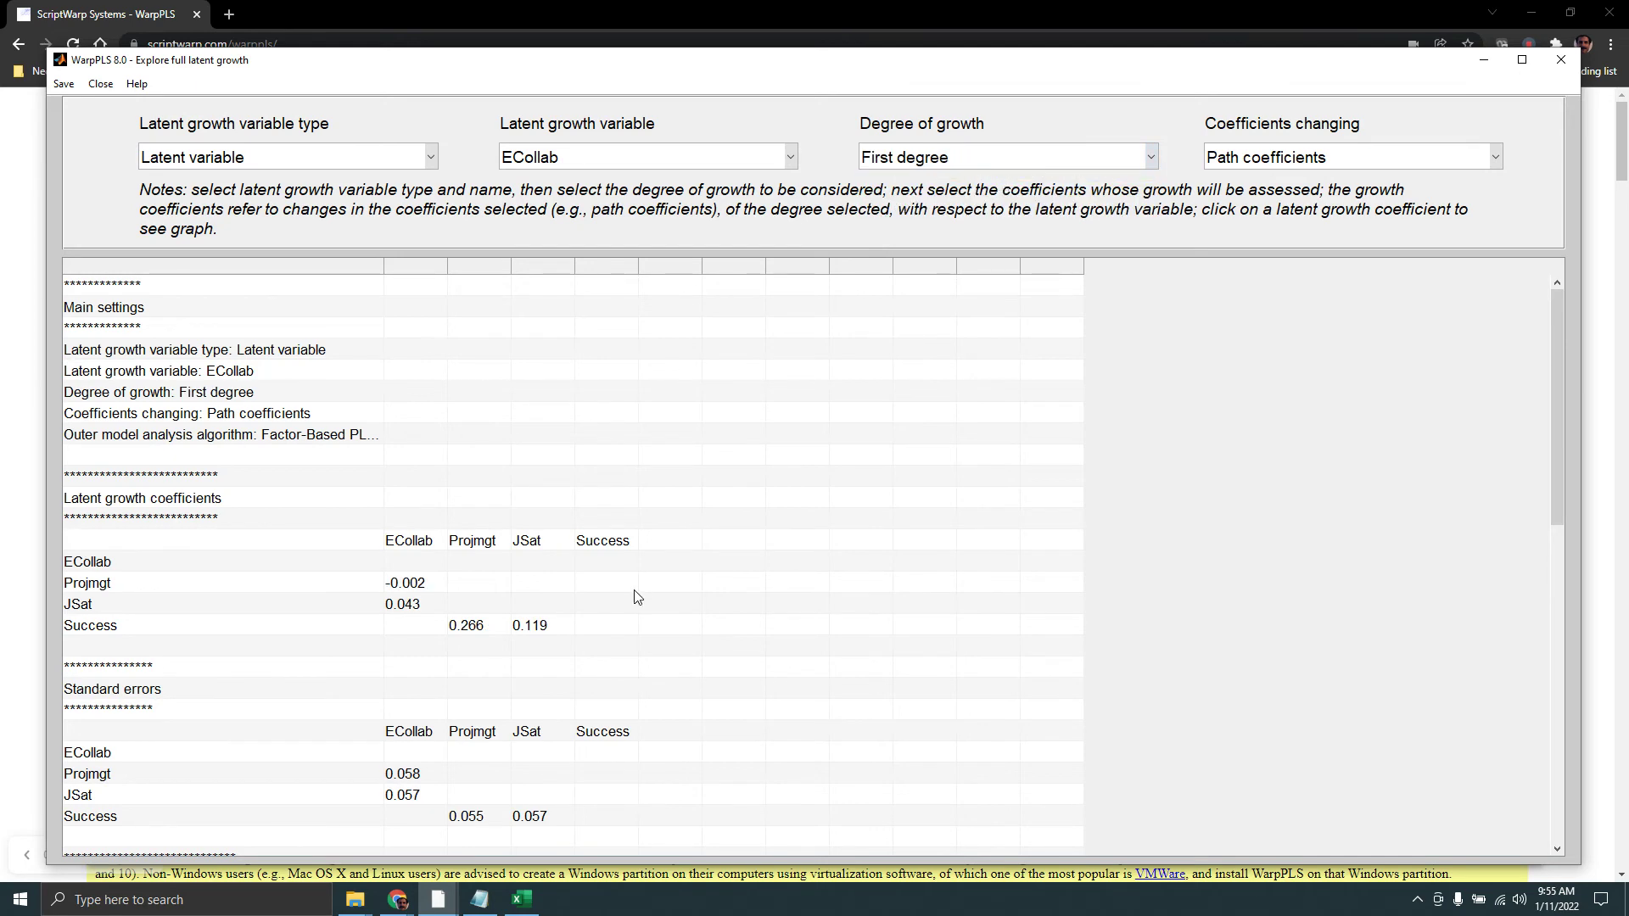
click(476, 628)
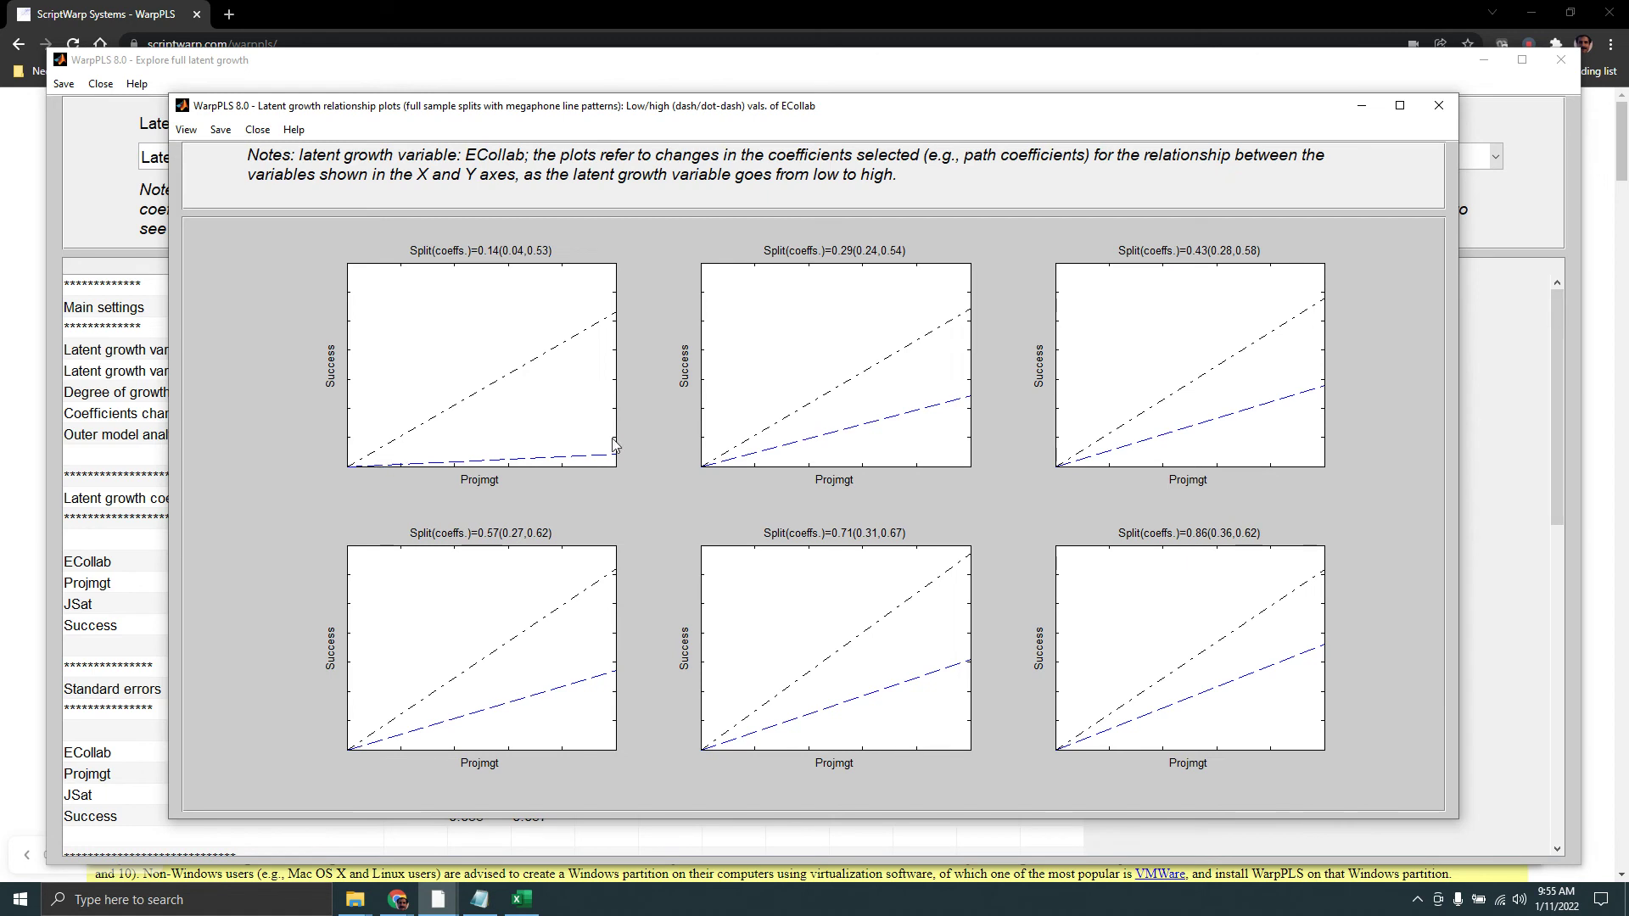
View the full sample splits of the Projmgt–Success relationship as bars and as best-fitting lines
click(186, 129)
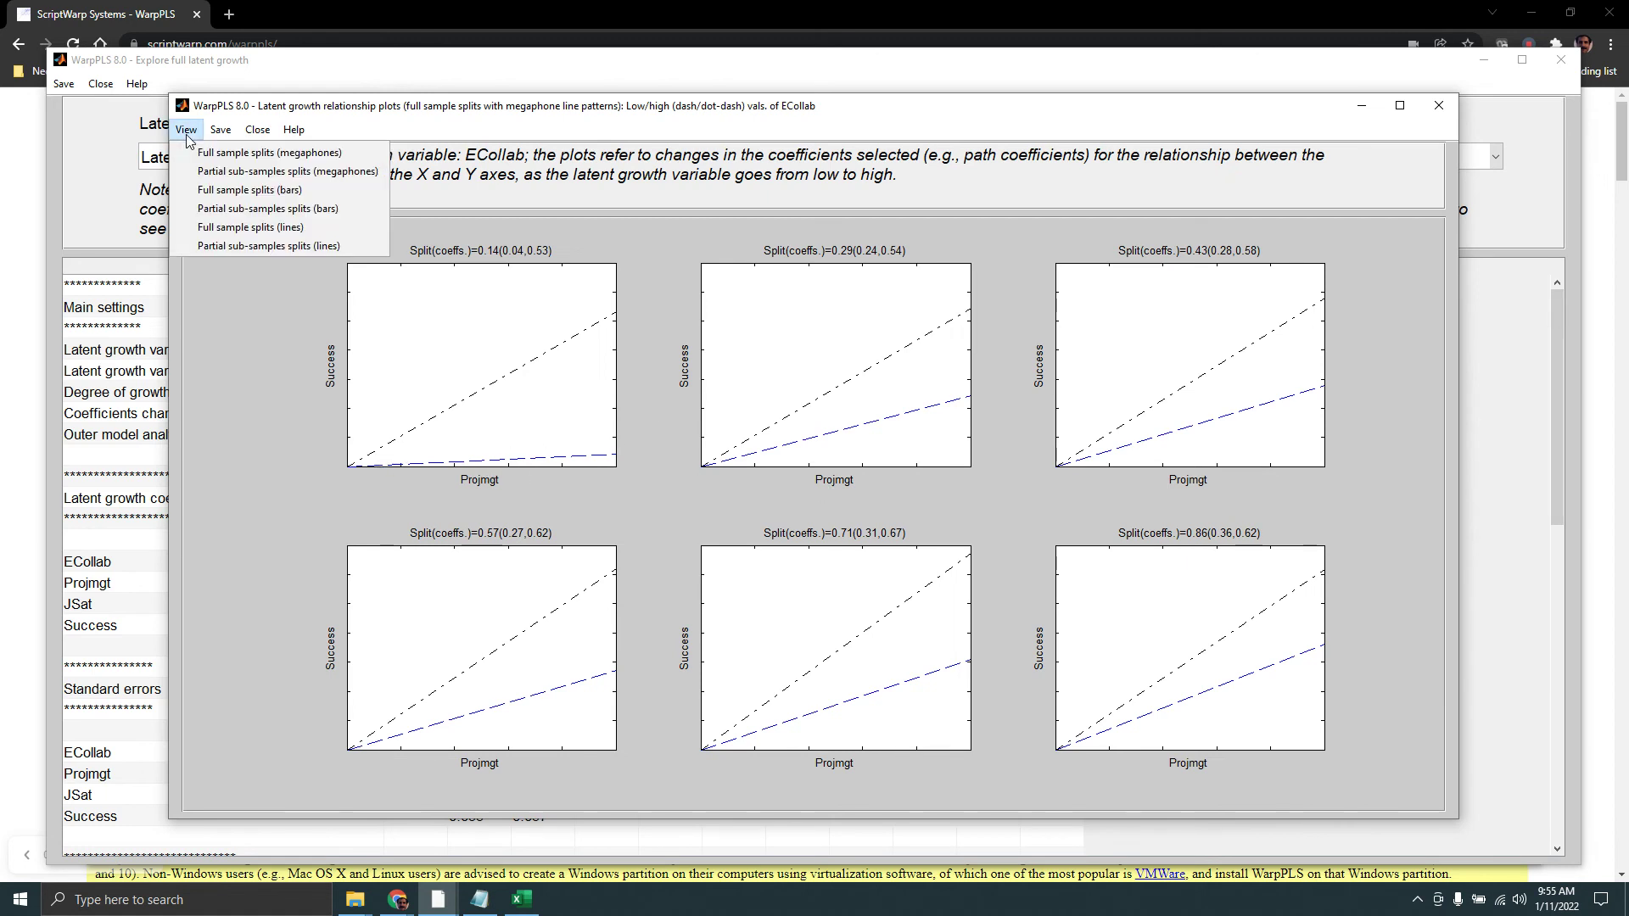
click(218, 192)
click(190, 131)
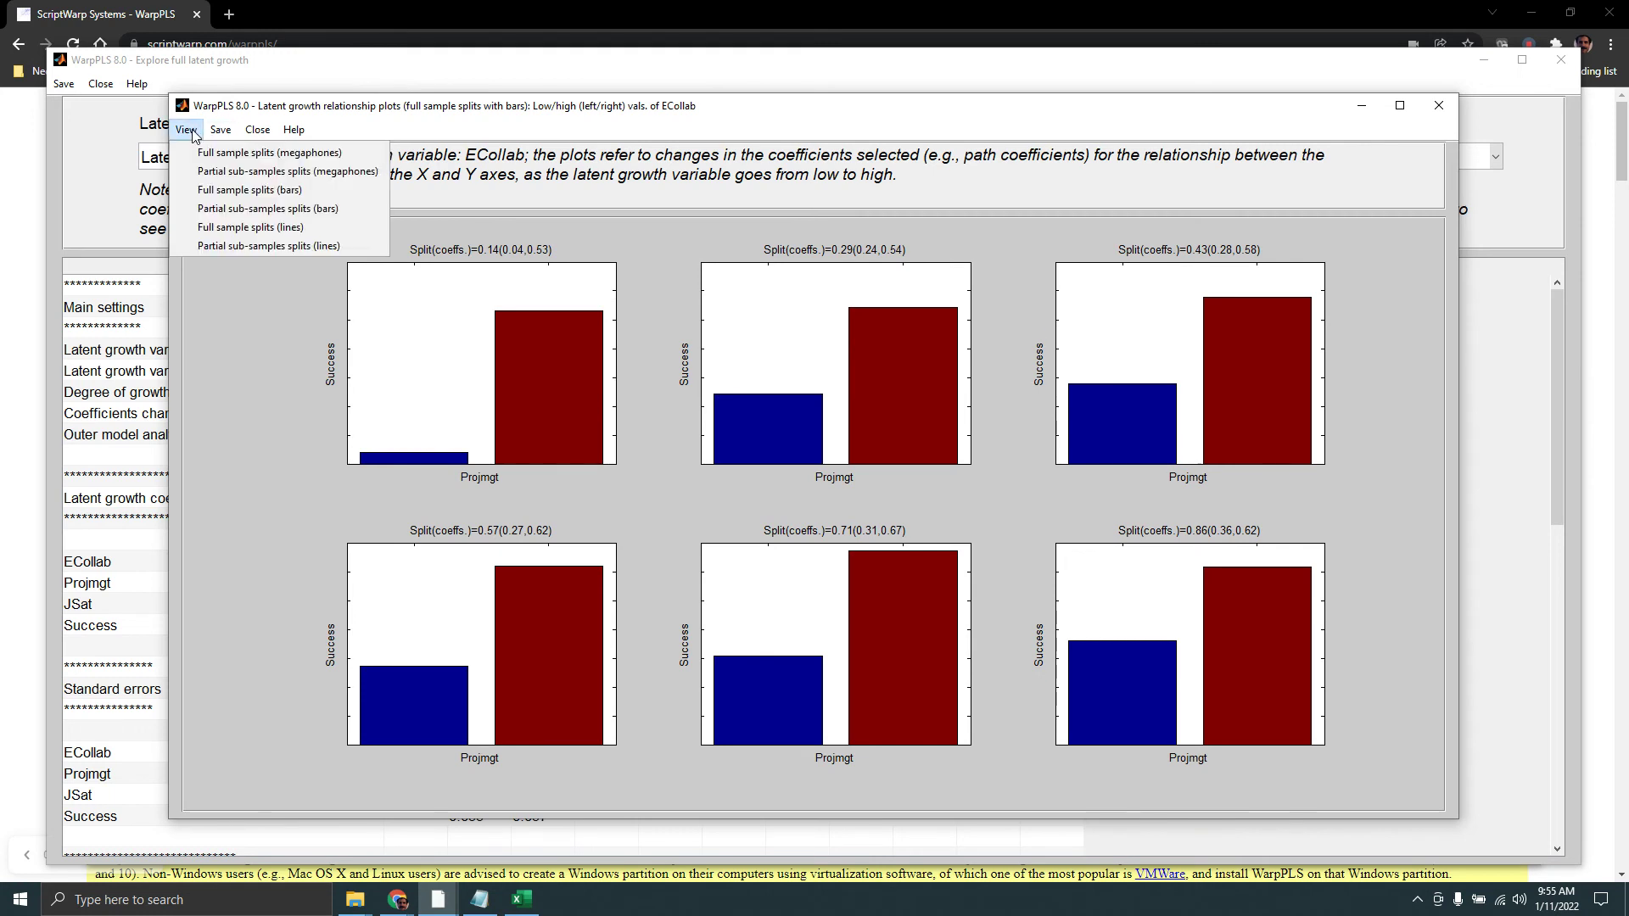
click(220, 227)
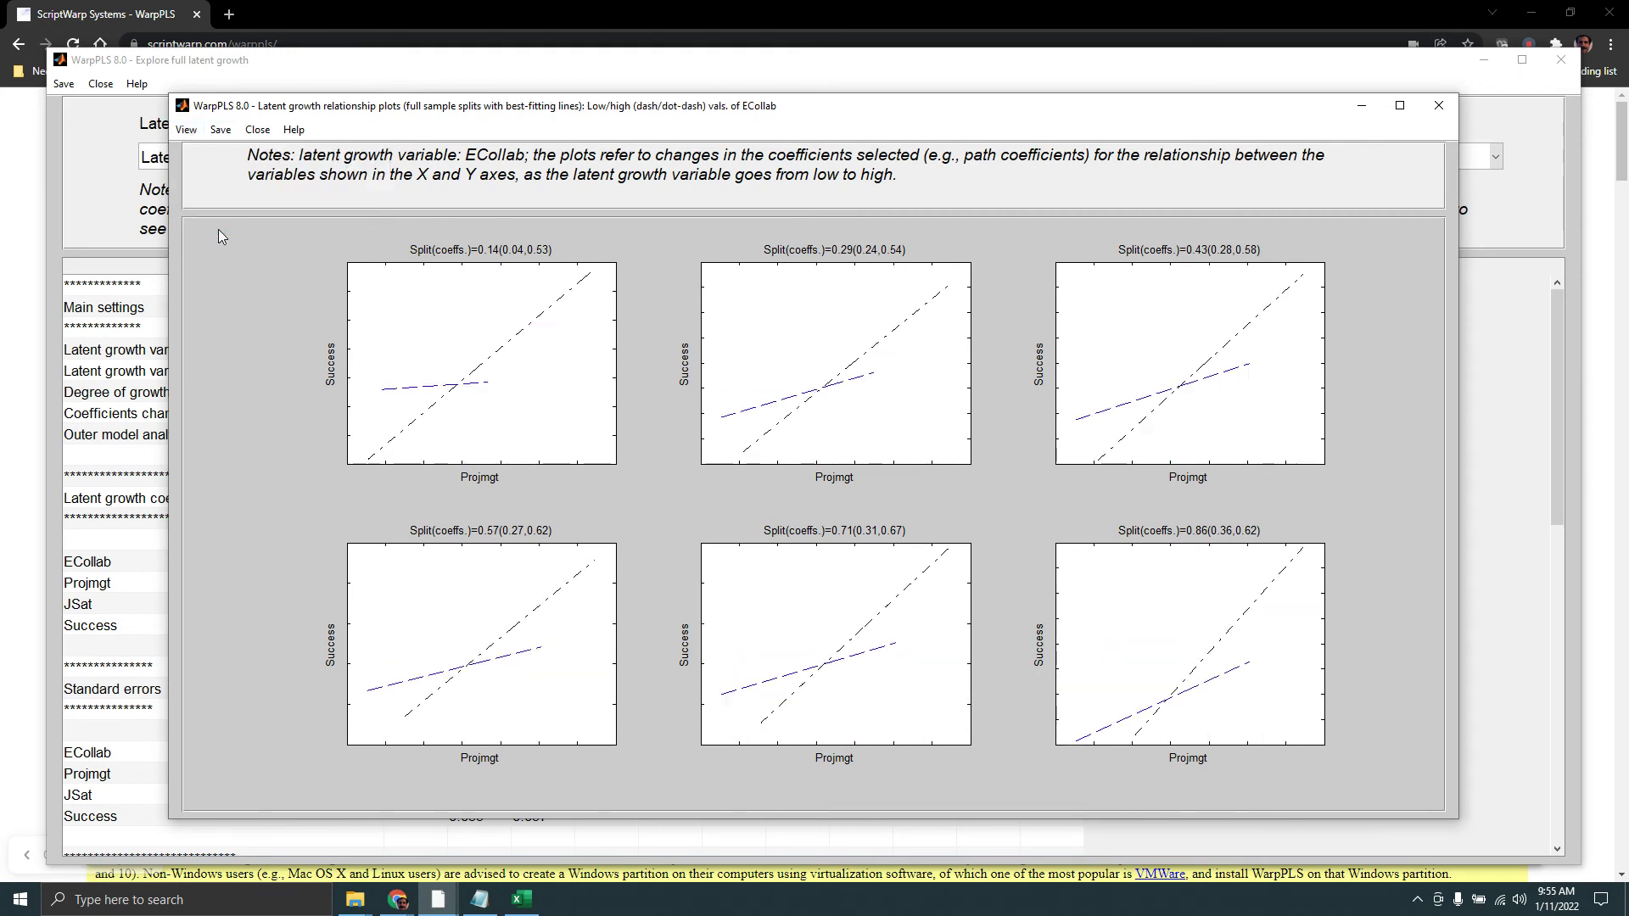
View the full sample splits as megaphones and switch to the partial sub-samples splits with megaphones
click(186, 130)
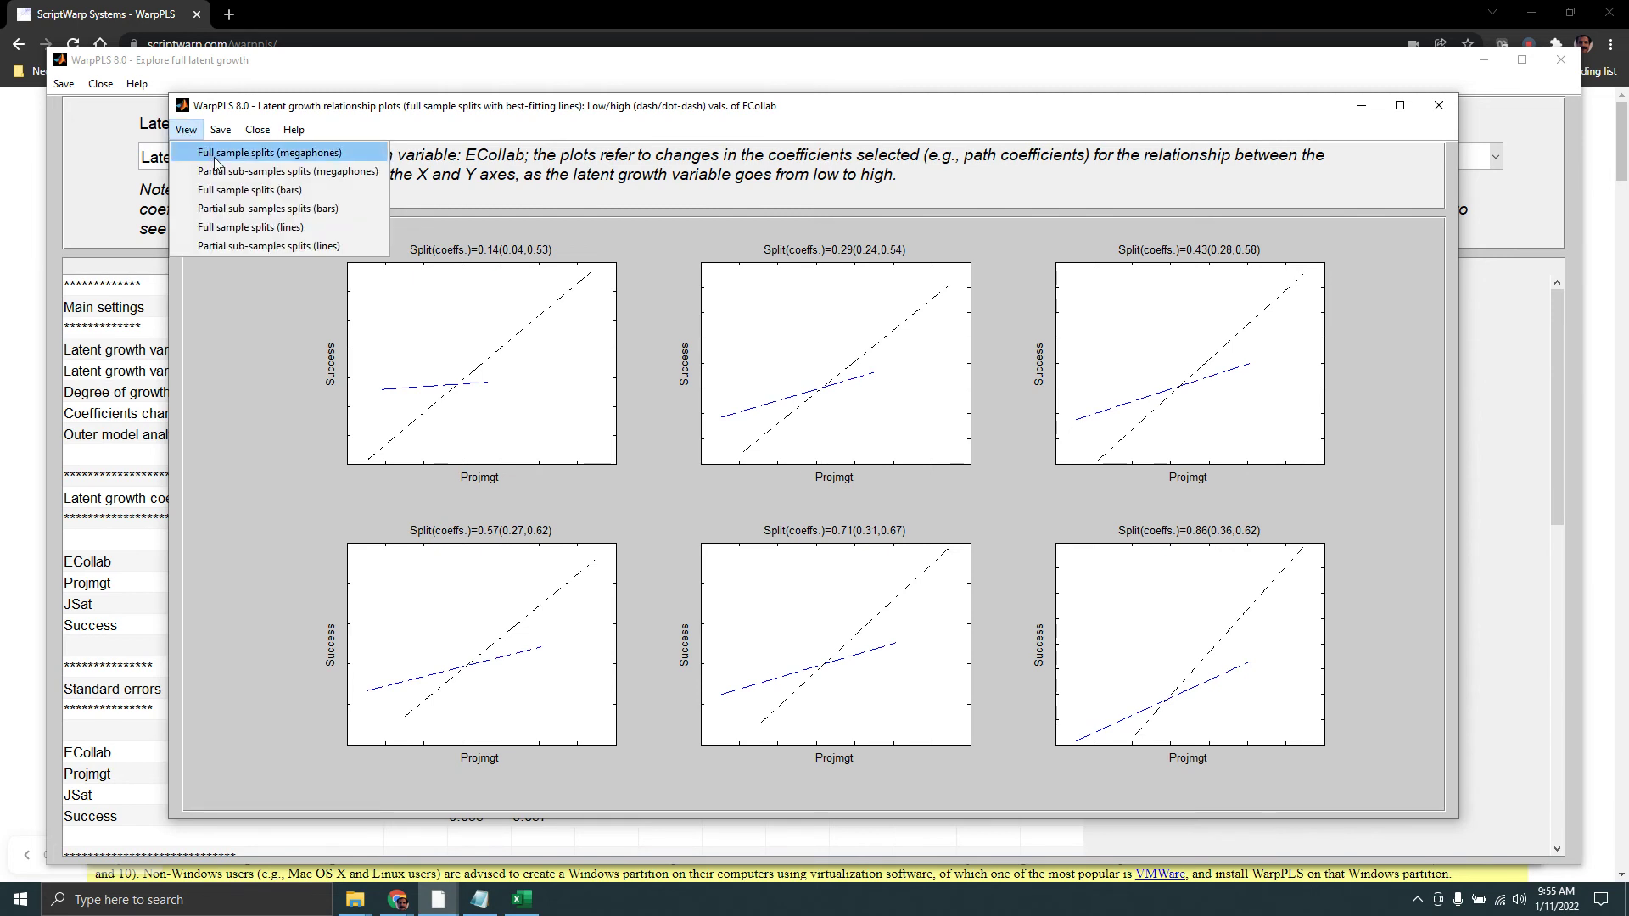
click(217, 161)
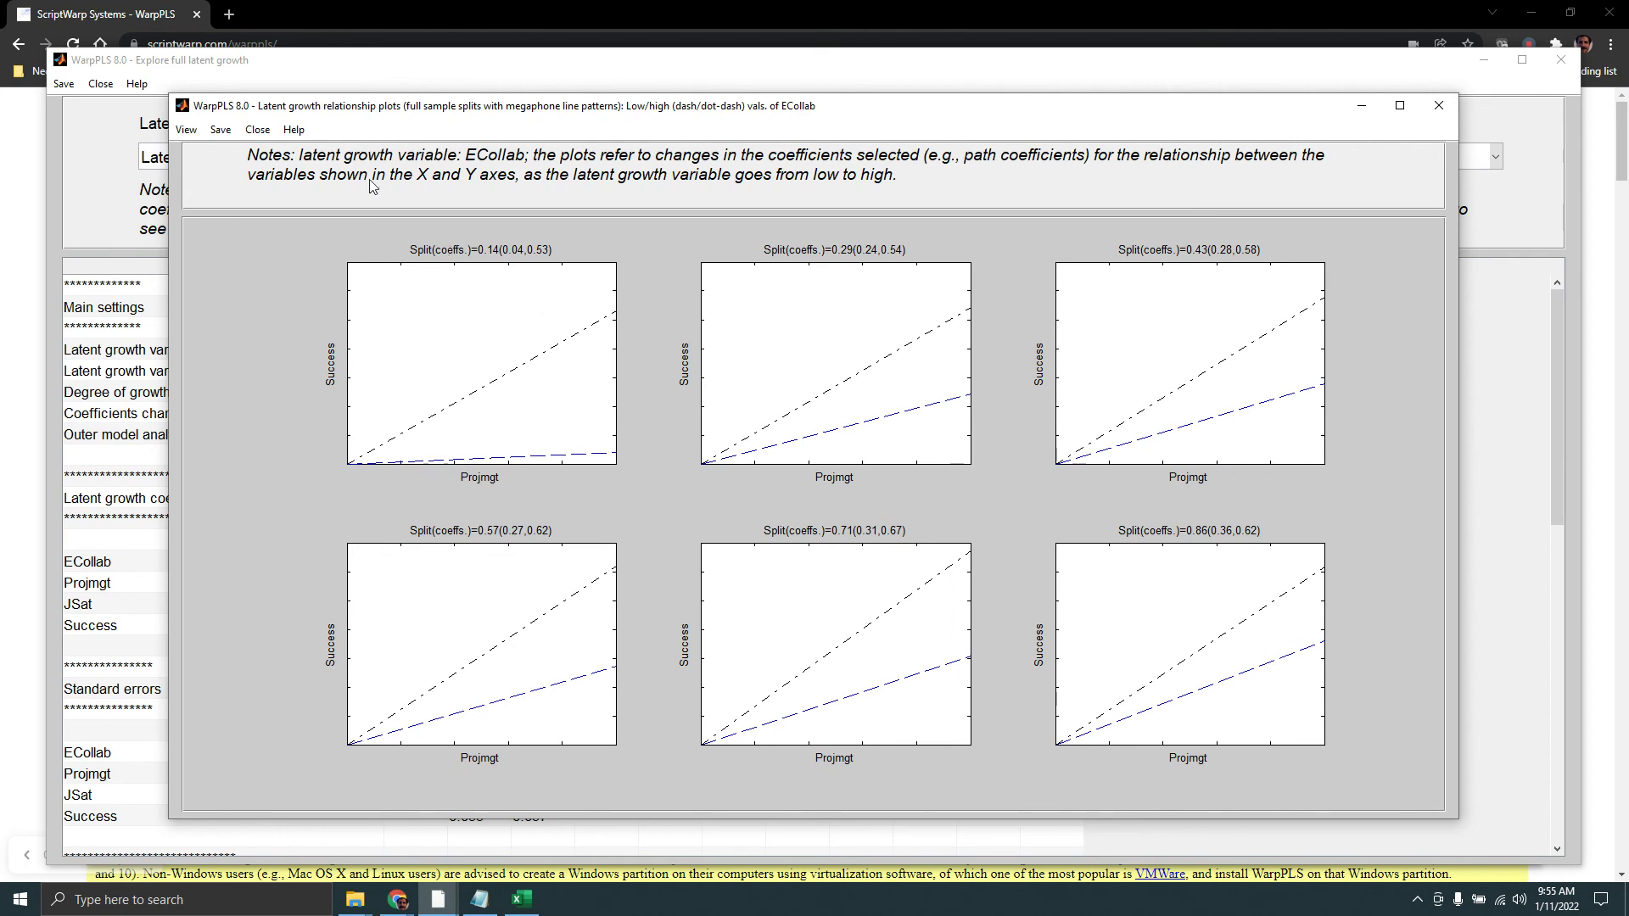
click(187, 132)
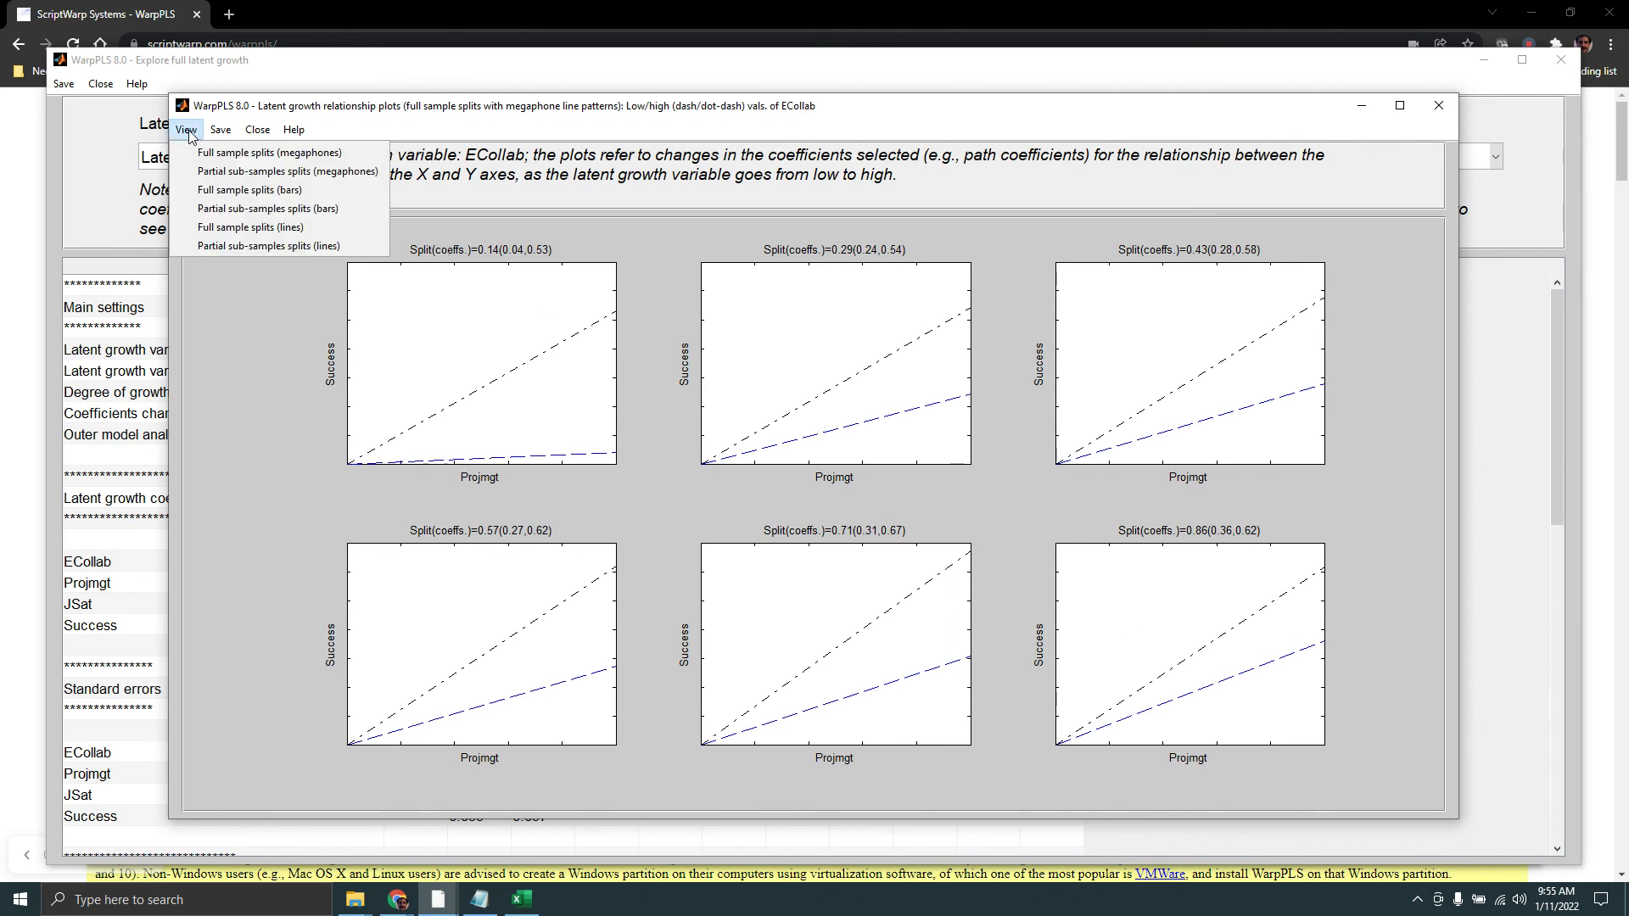
click(212, 174)
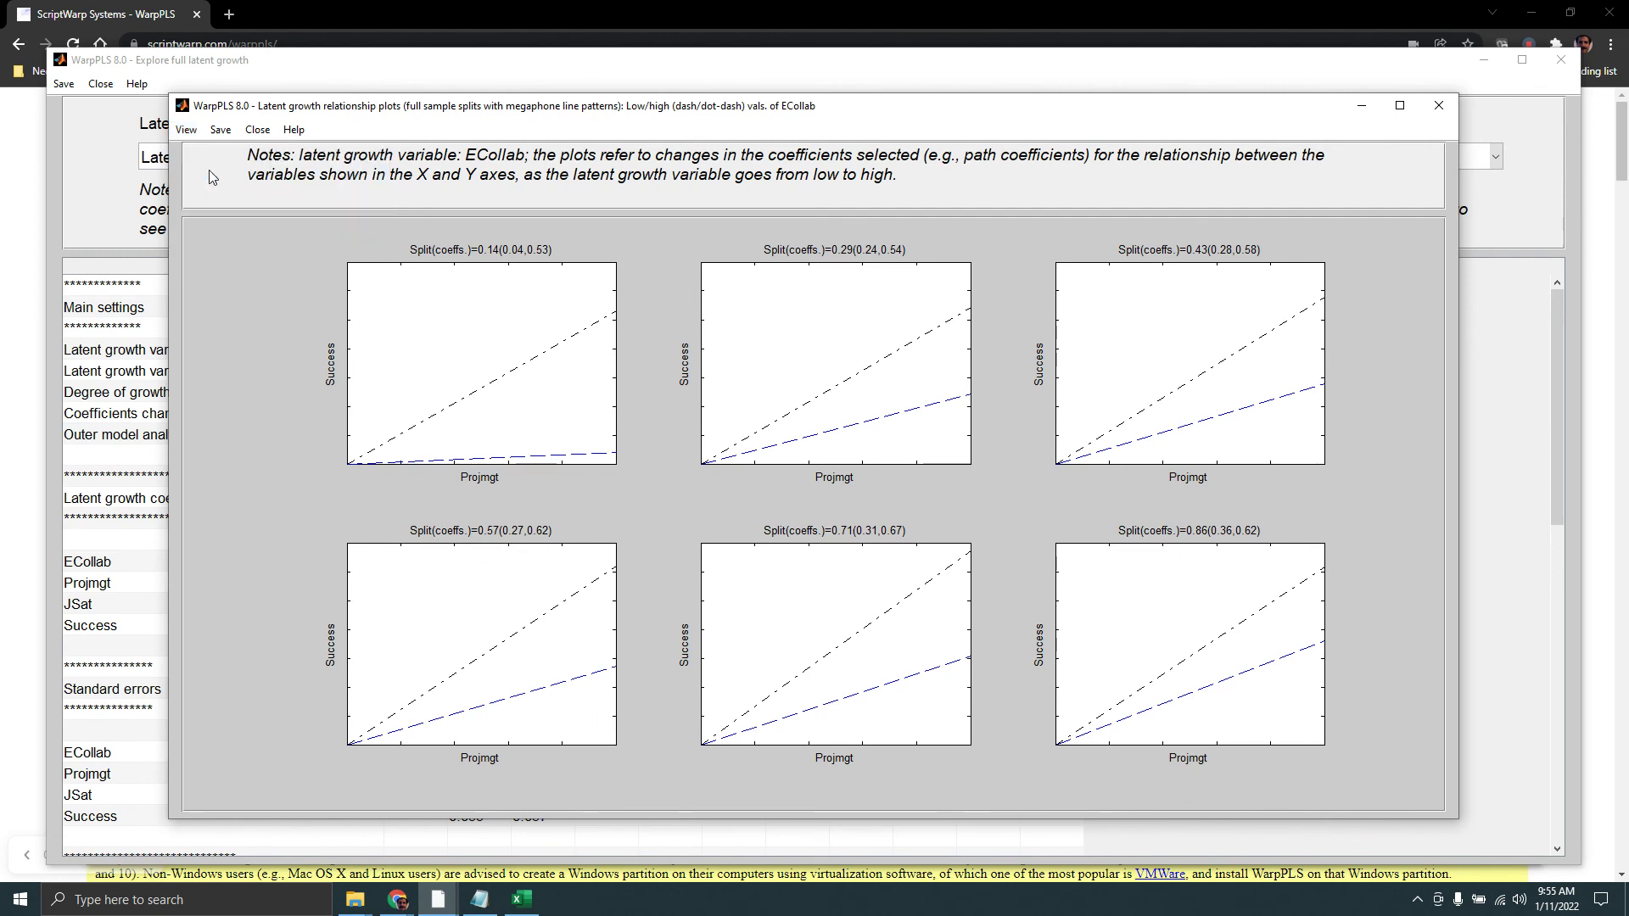